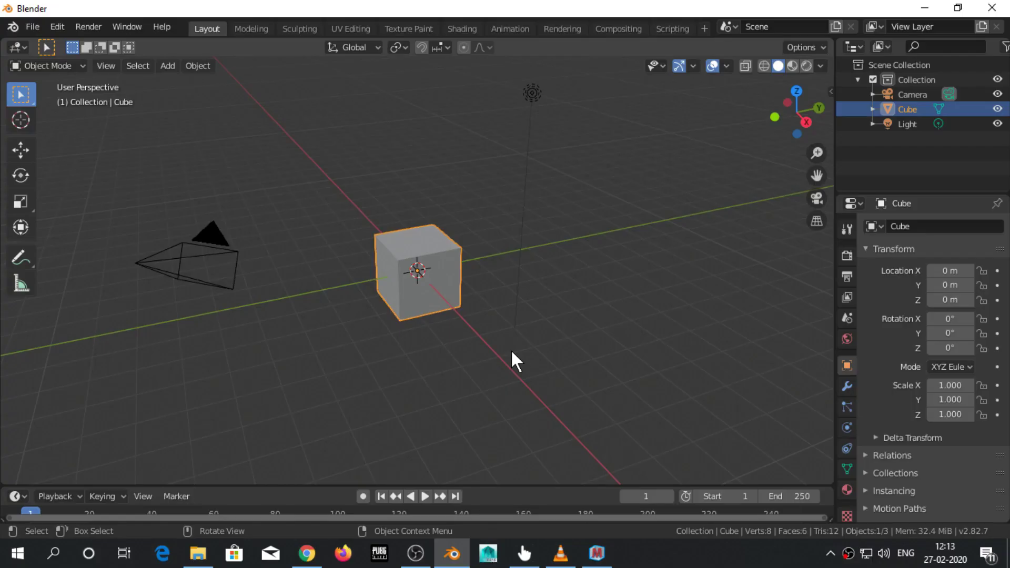
Delete the default cube from the scene.
{"action": "mouse_move", "coordinate": [496, 337]}
{"action": "middle_mouse_down"}
{"action": "mouse_move", "coordinate": [448, 345]}
{"action": "mouse_move", "coordinate": [473, 330]}
{"action": "mouse_move", "coordinate": [456, 361]}
{"action": "mouse_move", "coordinate": [440, 321]}
{"action": "middle_mouse_up"}
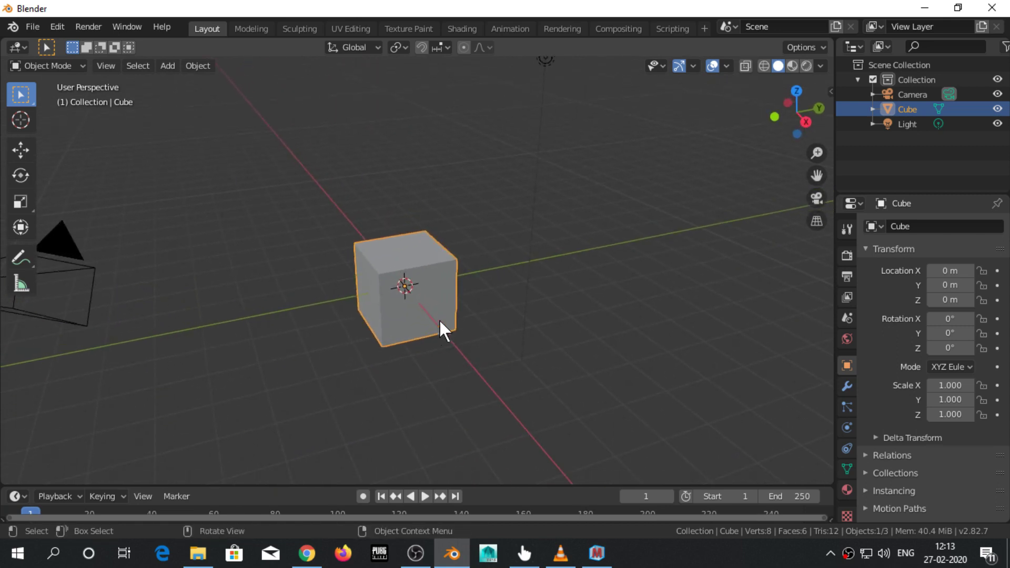
{"action": "key", "text": "x"}
{"action": "left_click", "coordinate": [449, 293]}
{"action": "mouse_move", "coordinate": [449, 294]}
{"action": "middle_mouse_down"}
{"action": "mouse_move", "coordinate": [429, 302]}
{"action": "mouse_move", "coordinate": [451, 288]}
{"action": "middle_mouse_up"}
Add a plane at the origin and scale it by 4.
{"action": "key", "text": "shift+a"}
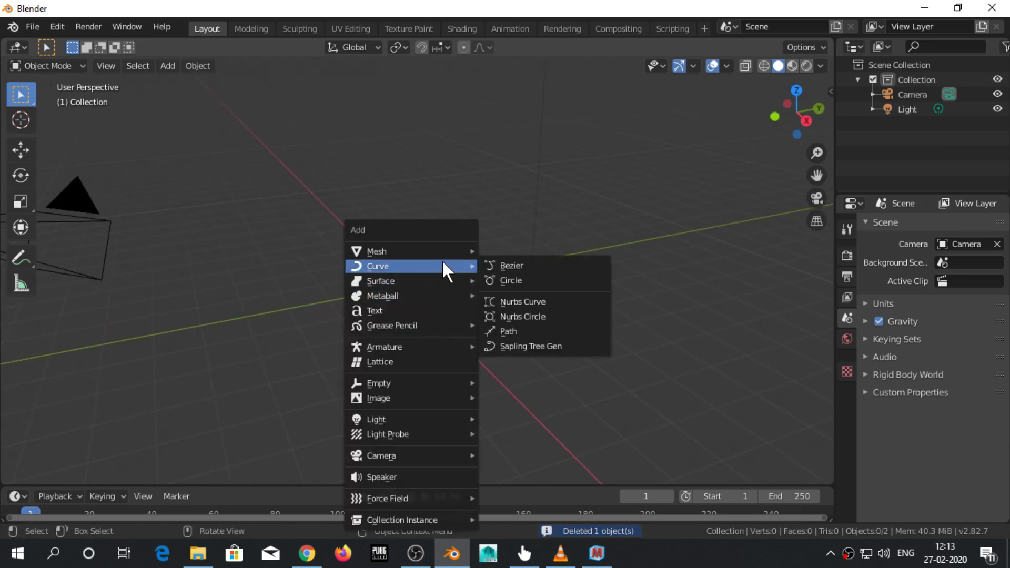
{"action": "mouse_move", "coordinate": [377, 251]}
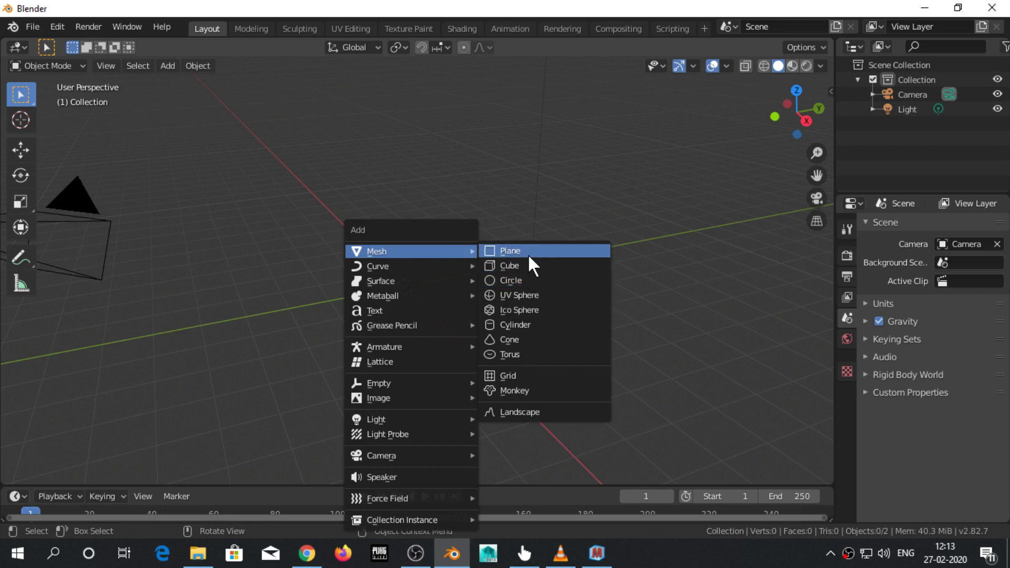
{"action": "left_click", "coordinate": [529, 256]}
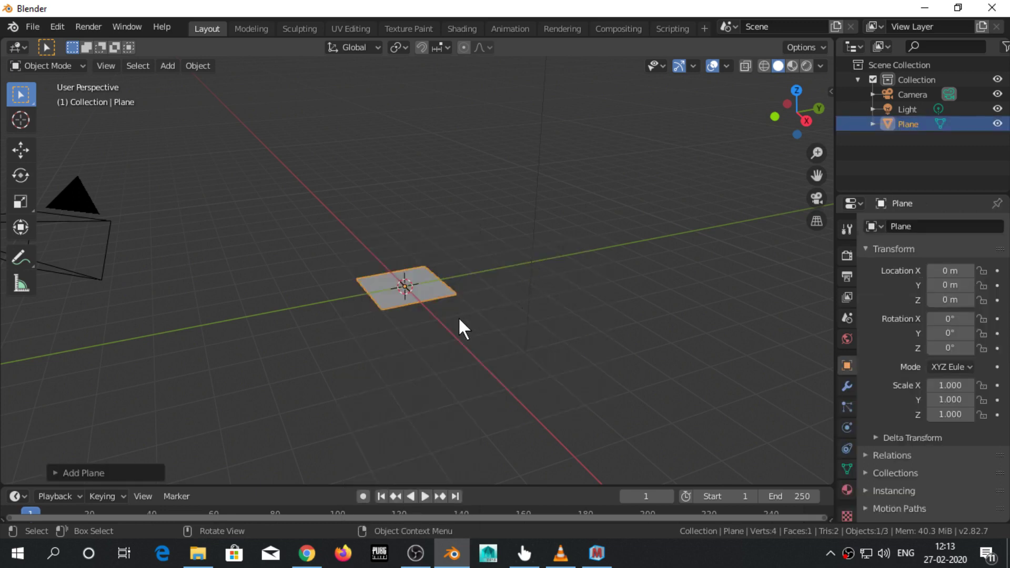
{"action": "key", "text": "s"}
{"action": "key", "text": "4"}
{"action": "key", "text": "Return"}
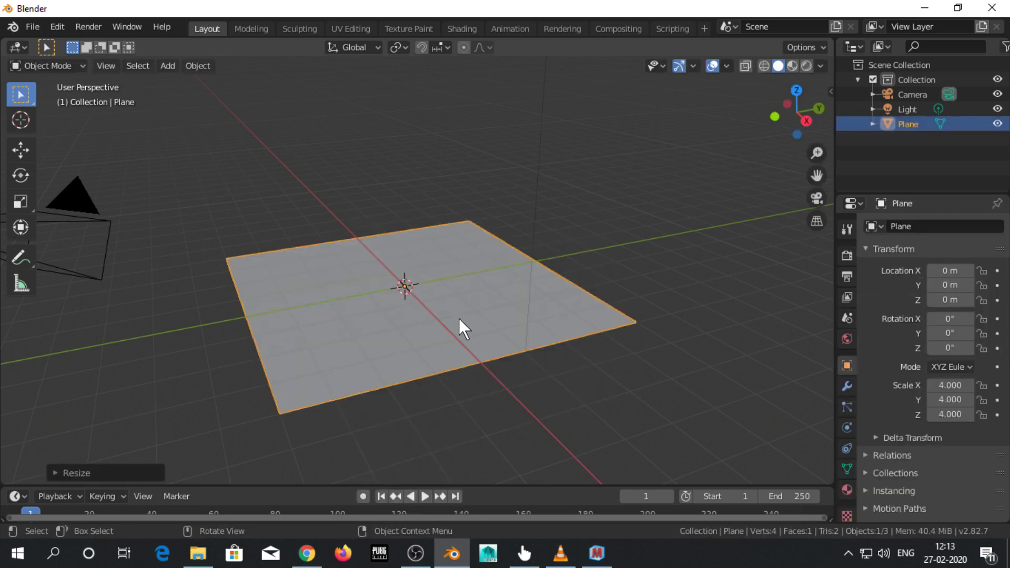
{"action": "scroll", "coordinate": [458, 332], "scroll_direction": "up", "scroll_amount": 2}
{"action": "mouse_move", "coordinate": [459, 341]}
{"action": "middle_mouse_down"}
{"action": "mouse_move", "coordinate": [408, 405]}
{"action": "mouse_move", "coordinate": [477, 362]}
{"action": "mouse_move", "coordinate": [456, 345]}
{"action": "middle_mouse_up"}
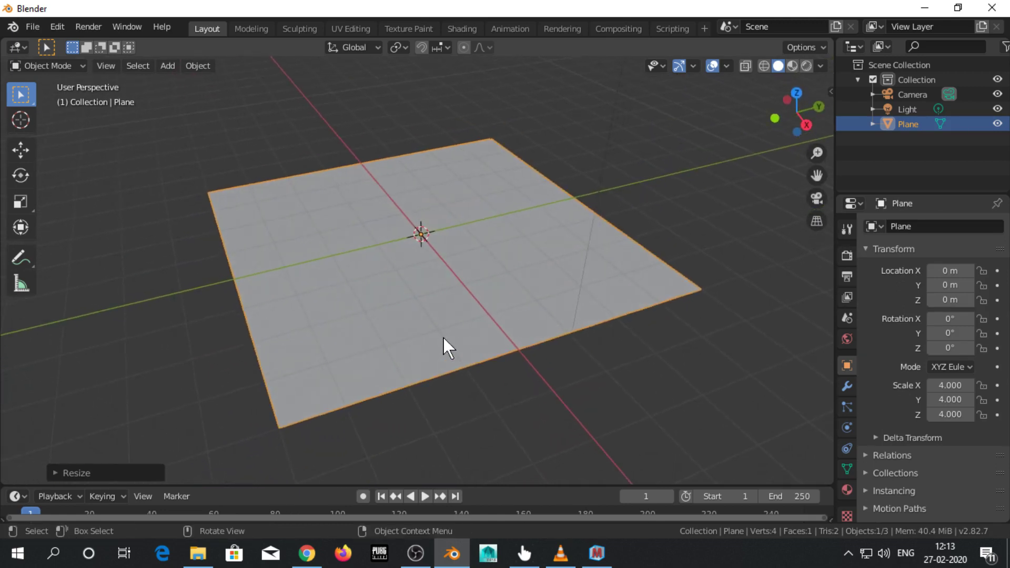
Switch to the Shading workspace, enlarge the node editor and enable Rendered viewport shading.
{"action": "left_click", "coordinate": [456, 30]}
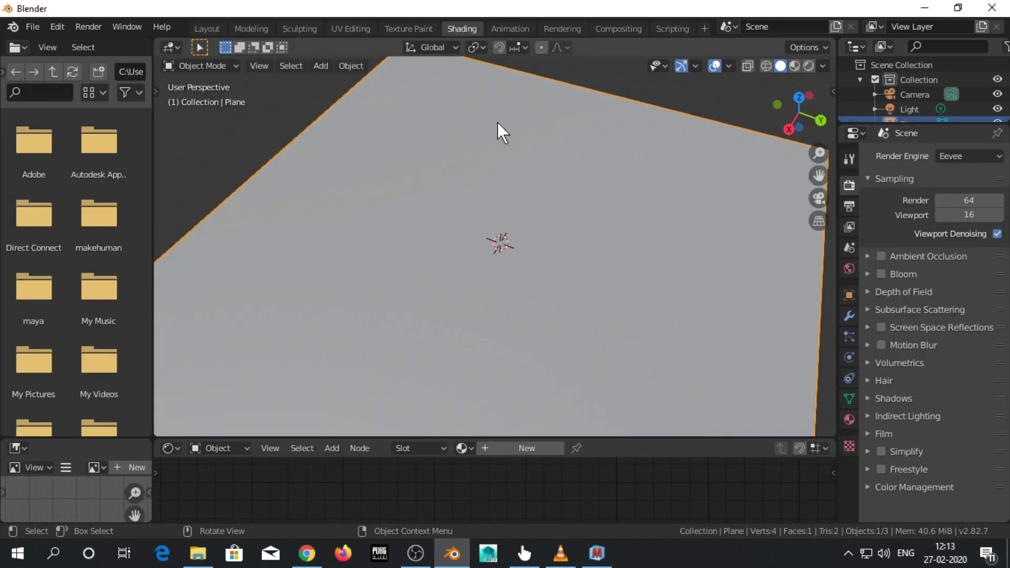
{"action": "scroll", "coordinate": [518, 273], "scroll_direction": "down", "scroll_amount": 2}
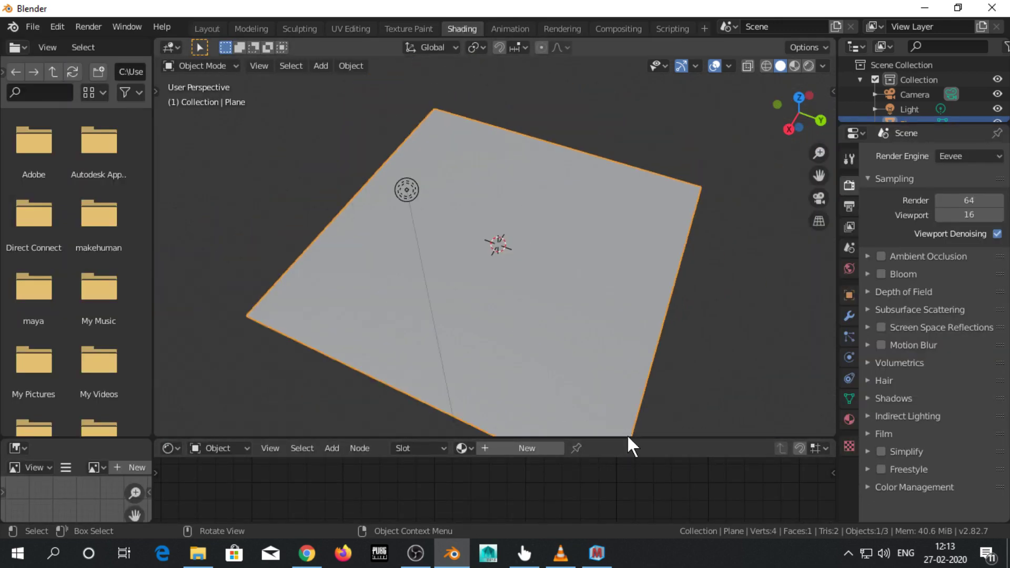
{"action": "left_click_drag", "start_coordinate": [627, 436], "coordinate": [608, 324]}
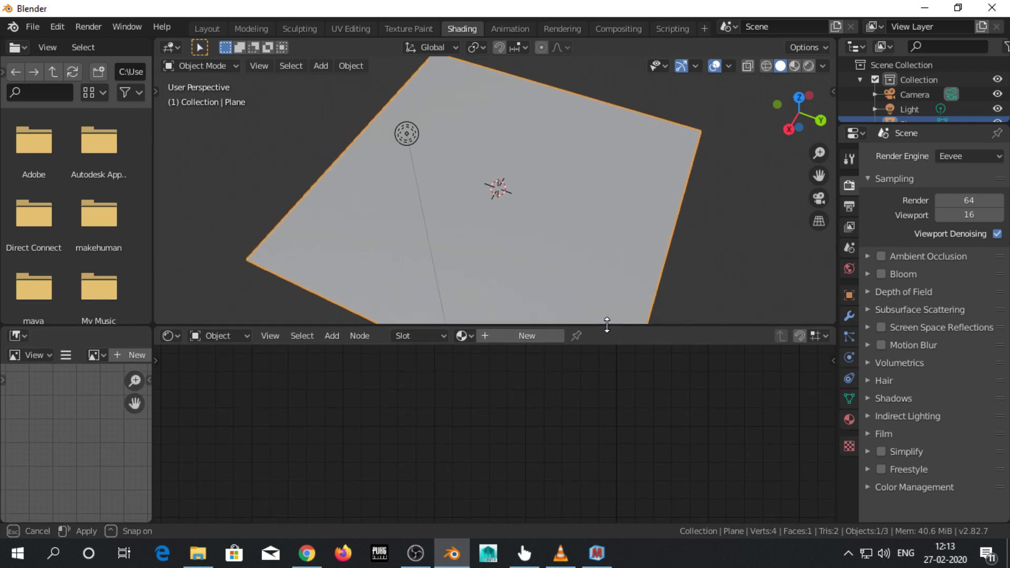
{"action": "middle_click_drag", "start_coordinate": [537, 223], "coordinate": [521, 197]}
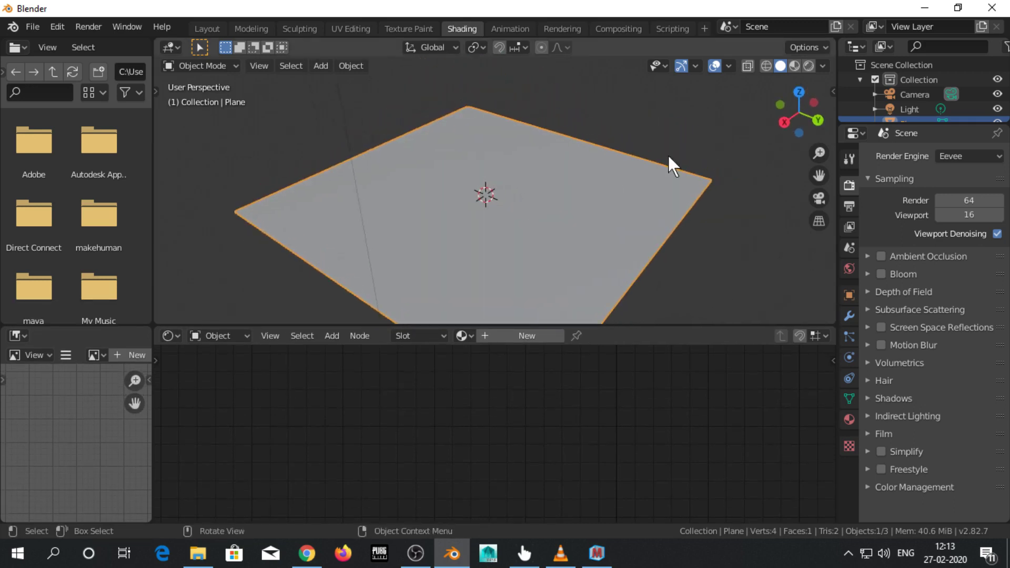
{"action": "left_click", "coordinate": [806, 66]}
{"action": "middle_click_drag", "start_coordinate": [544, 247], "coordinate": [528, 230]}
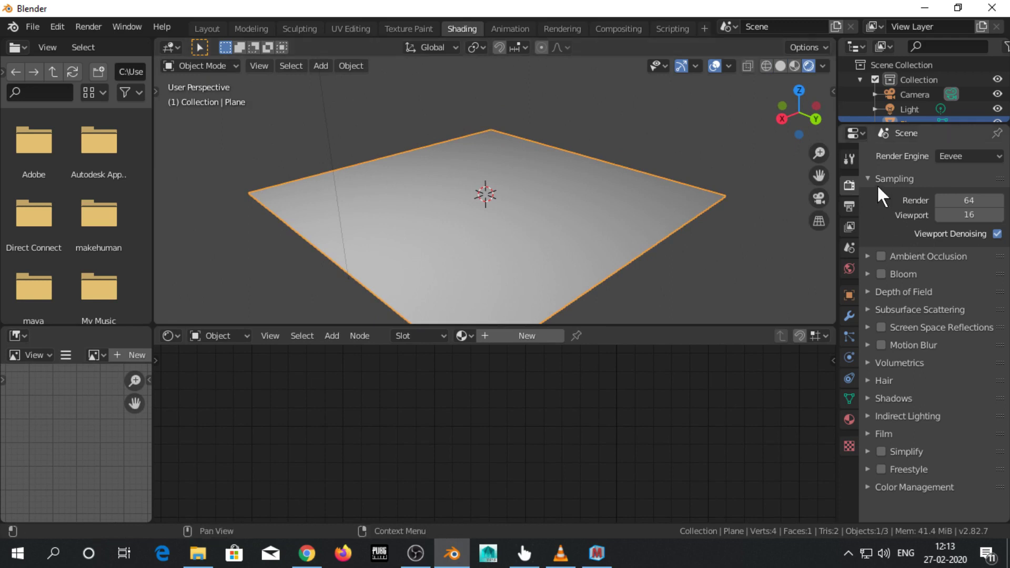
Set the render engine to Cycles, create Material.001, and restore down the Blender window.
{"action": "left_click", "coordinate": [950, 155]}
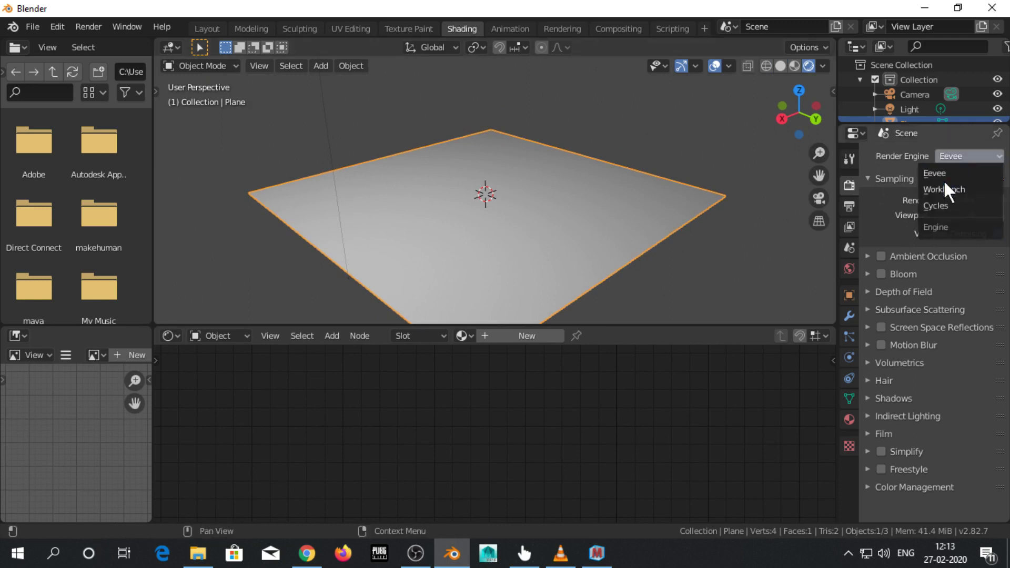
{"action": "left_click", "coordinate": [939, 206]}
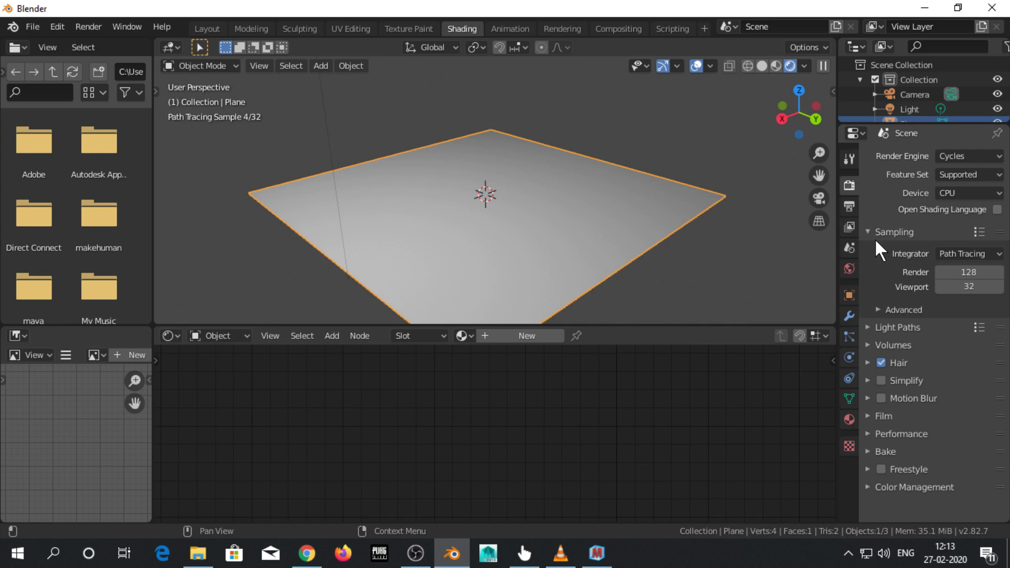
{"action": "left_click", "coordinate": [506, 332]}
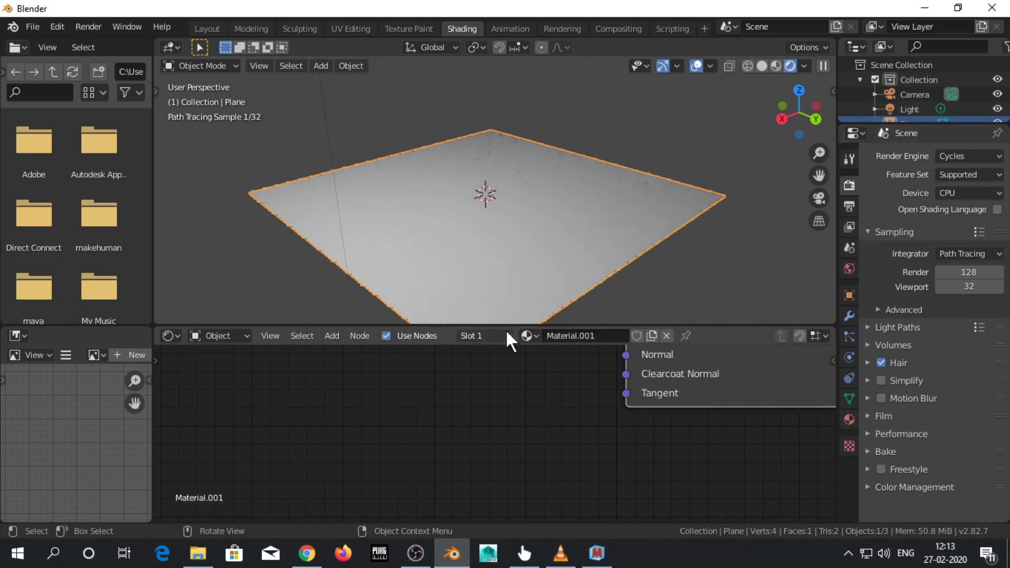
{"action": "middle_click_drag", "start_coordinate": [738, 378], "coordinate": [658, 494]}
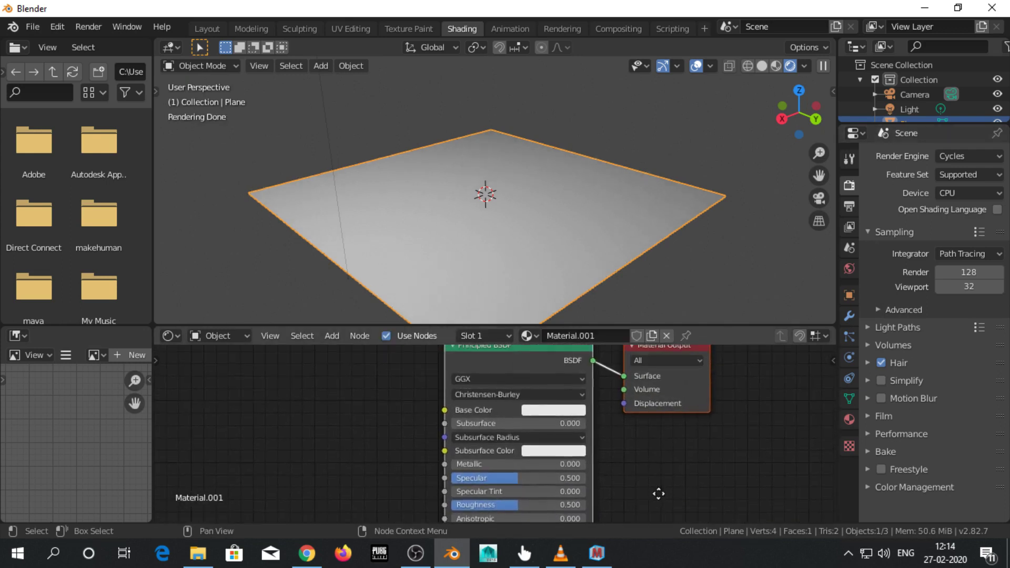
{"action": "middle_click_drag", "start_coordinate": [396, 412], "coordinate": [396, 440]}
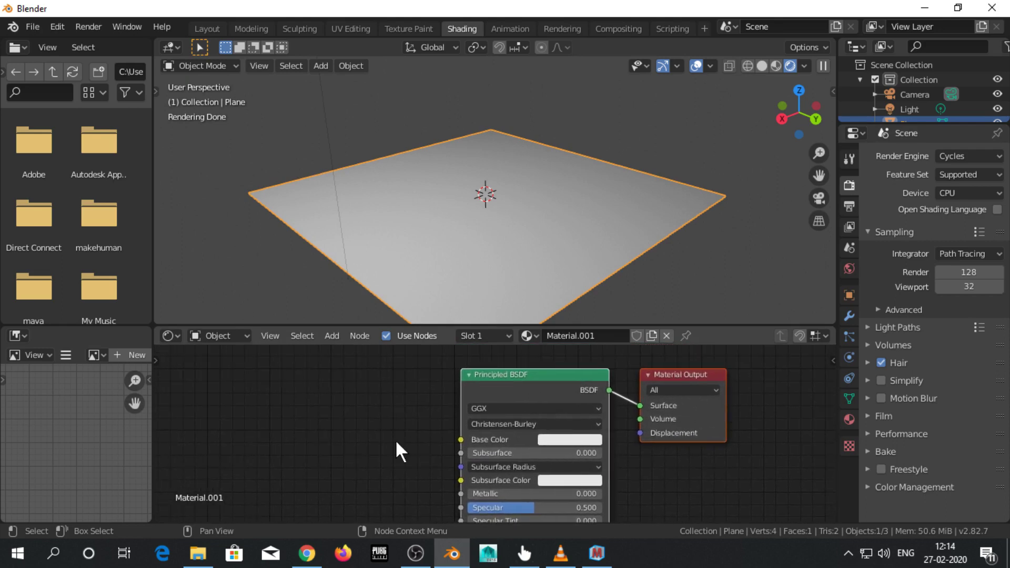
{"action": "left_click", "coordinate": [957, 7]}
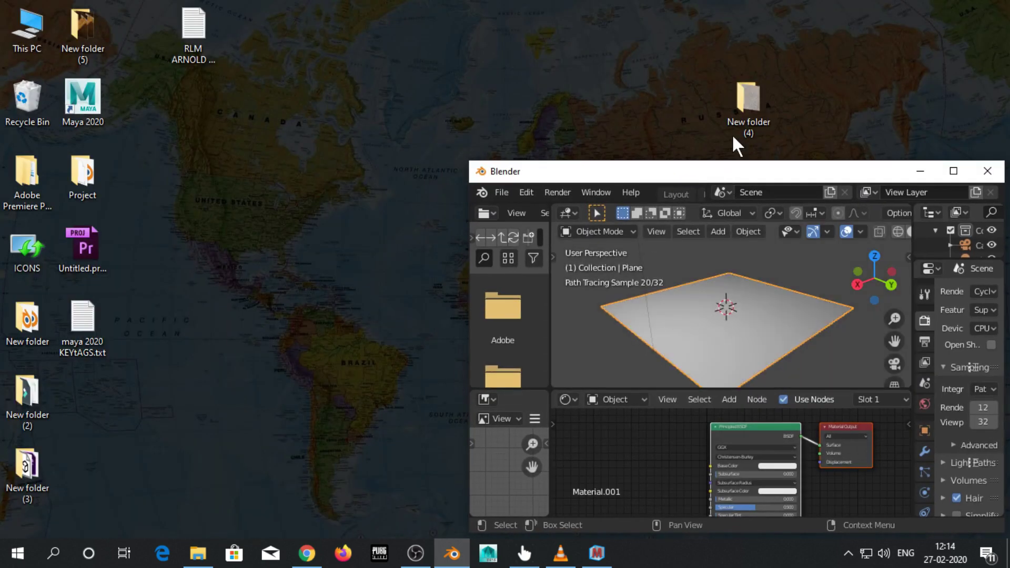
Drag Dirt.jpg from its folder into the shader editor as an image texture.
{"action": "double_click", "coordinate": [742, 104]}
{"action": "left_click_drag", "start_coordinate": [184, 115], "coordinate": [619, 453]}
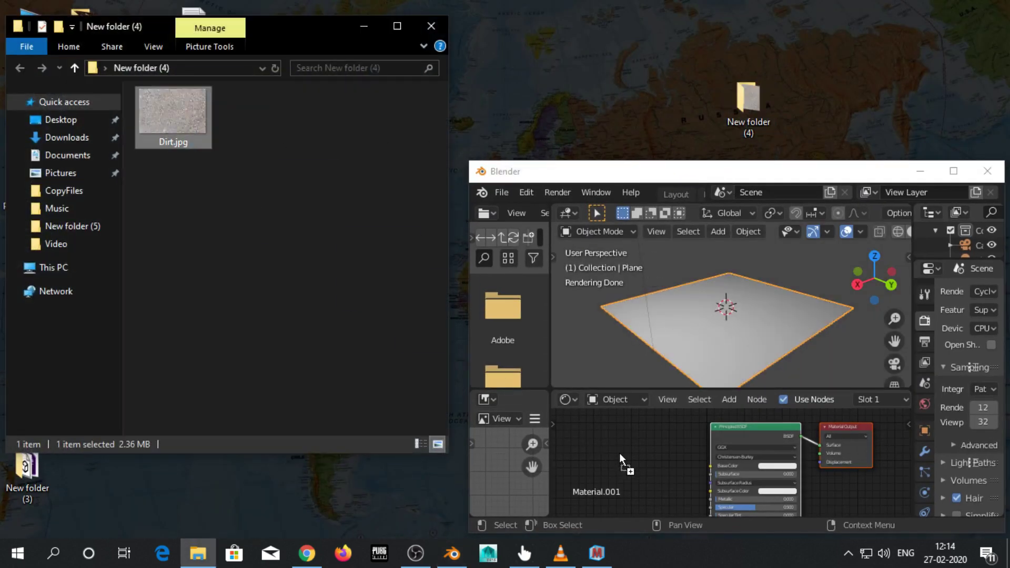
{"action": "left_click", "coordinate": [952, 171]}
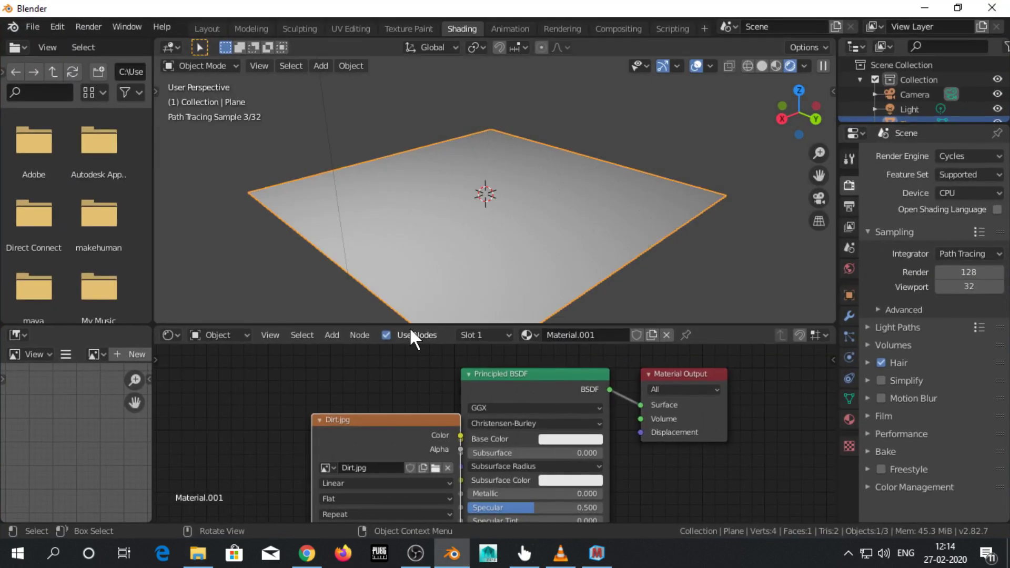
Connect the Dirt.jpg Color output to the Principled BSDF Base Color.
{"action": "left_click_drag", "start_coordinate": [378, 420], "coordinate": [272, 362]}
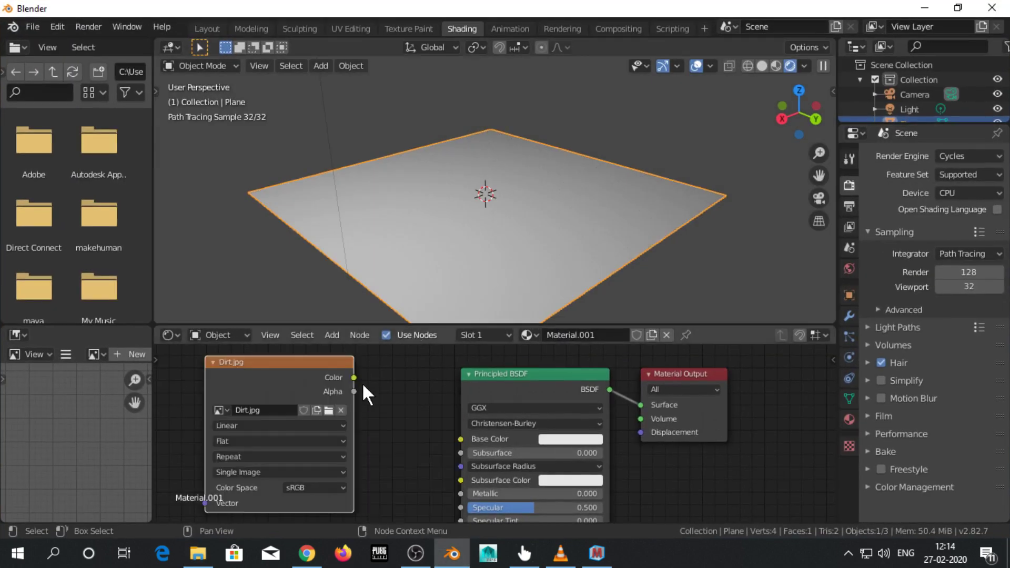
{"action": "left_click_drag", "start_coordinate": [353, 377], "coordinate": [458, 437]}
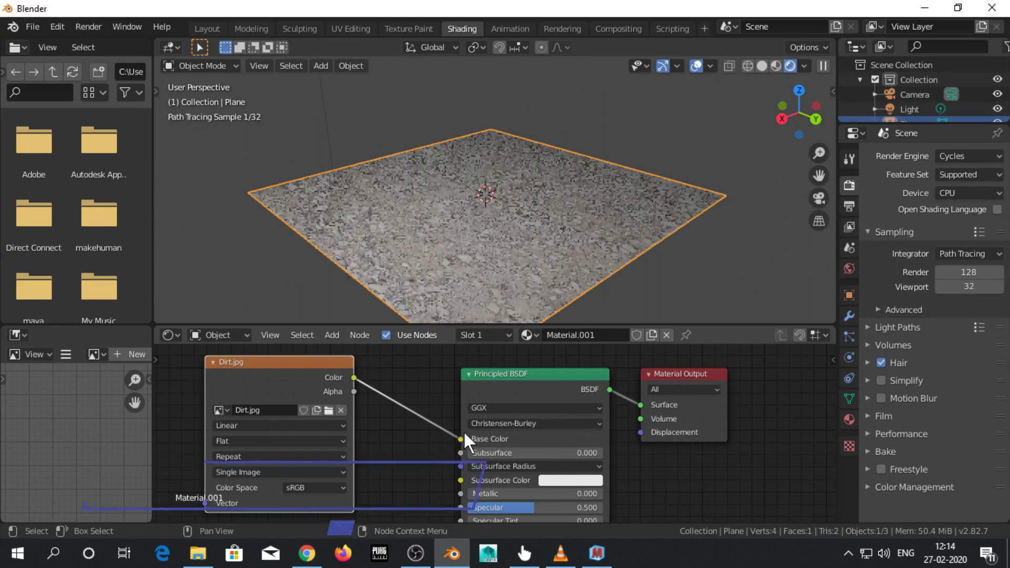
{"action": "scroll", "coordinate": [521, 242], "scroll_direction": "up", "scroll_amount": 1}
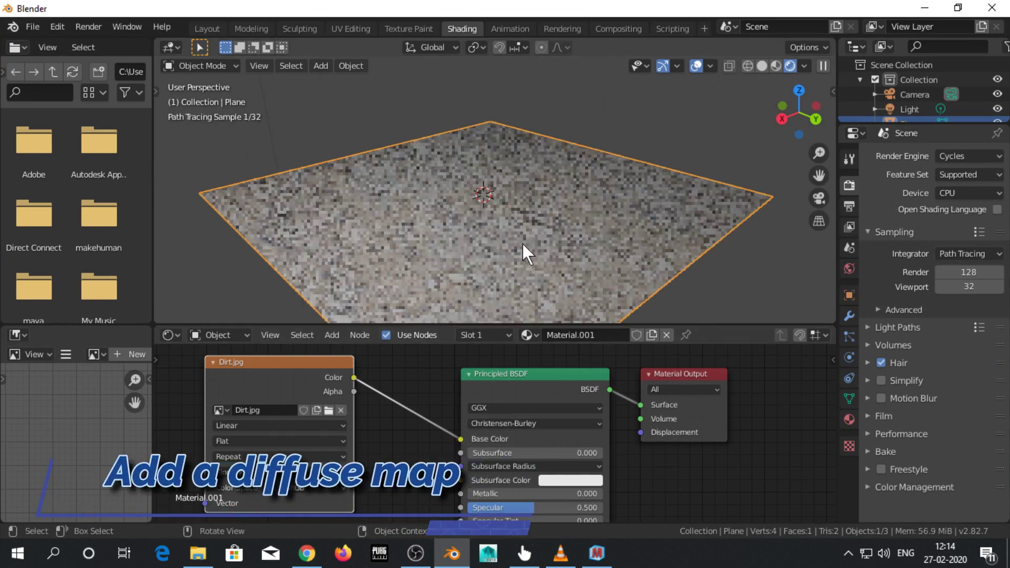
{"action": "scroll", "coordinate": [522, 257], "scroll_direction": "up", "scroll_amount": 3}
{"action": "middle_click_drag", "start_coordinate": [522, 258], "coordinate": [522, 156], "text": "shift"}
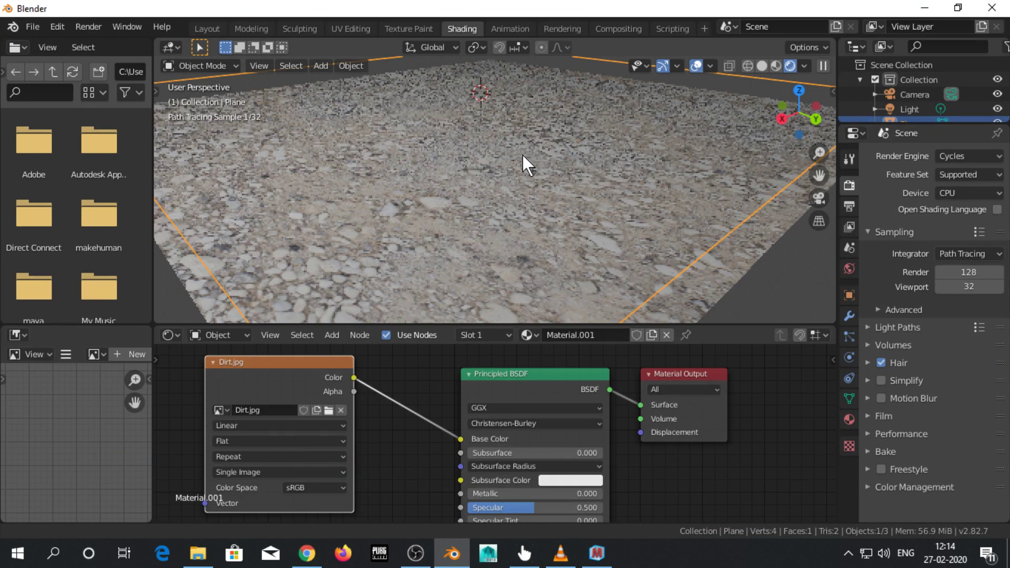
{"action": "scroll", "coordinate": [731, 447], "scroll_direction": "down", "scroll_amount": 3}
{"action": "middle_click_drag", "start_coordinate": [734, 455], "coordinate": [730, 446]}
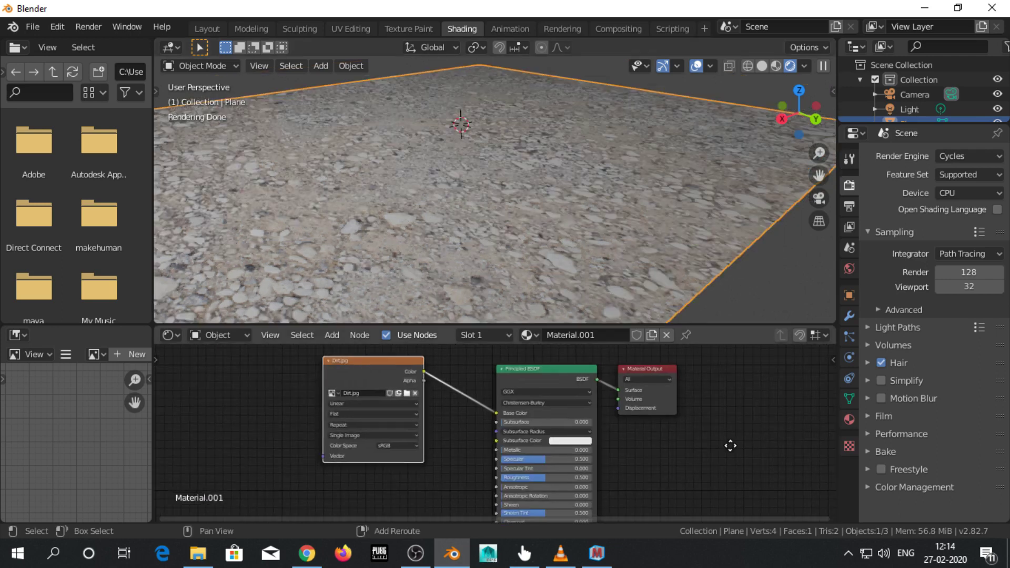
Add a Texture Coordinate node and link Generated to the Dirt.jpg Vector input.
{"action": "key", "text": "shift+a"}
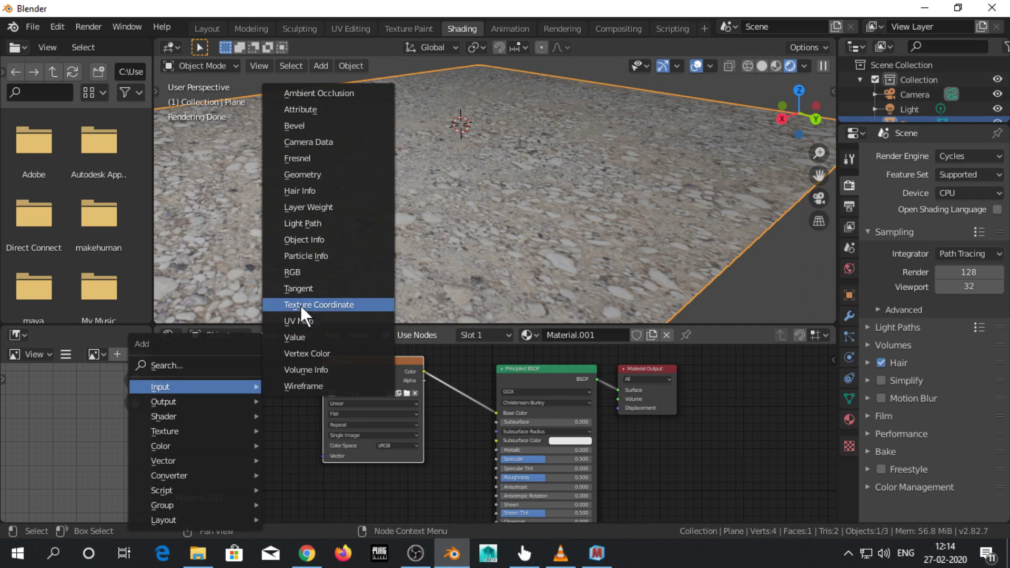
{"action": "left_click", "coordinate": [300, 304]}
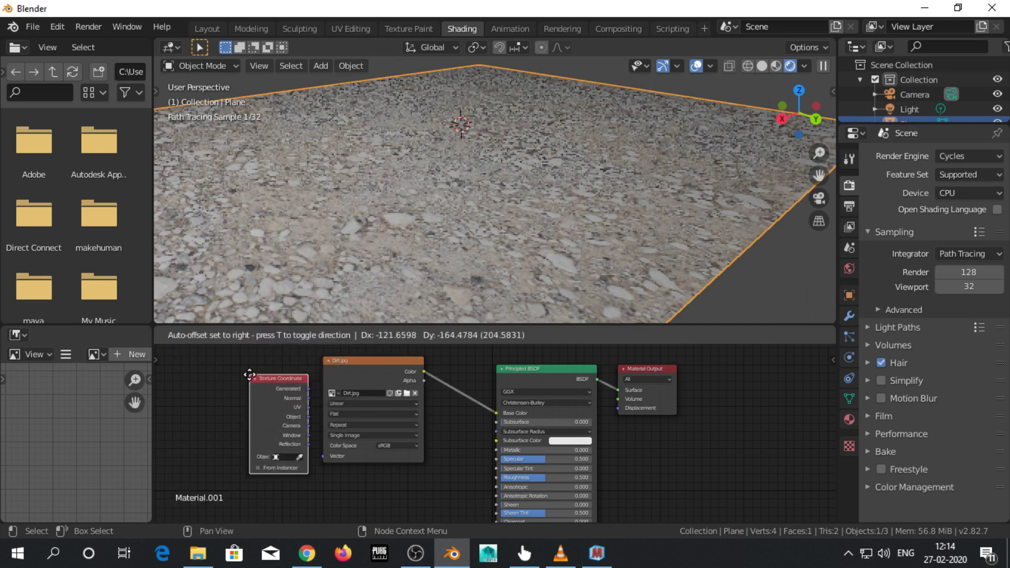
{"action": "left_click", "coordinate": [210, 370]}
{"action": "left_click_drag", "start_coordinate": [270, 384], "coordinate": [322, 456]}
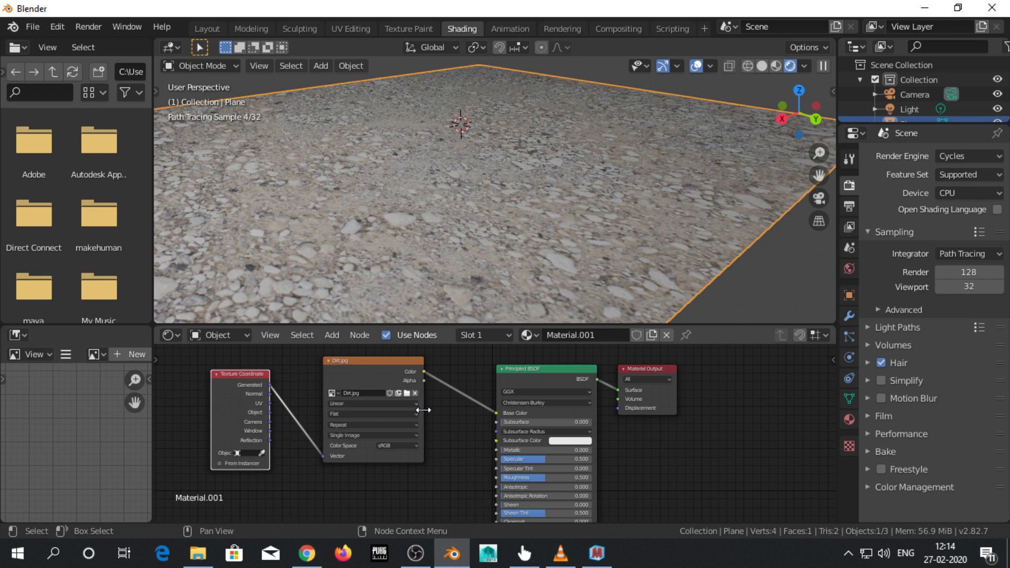
{"action": "left_click_drag", "start_coordinate": [723, 324], "coordinate": [724, 316]}
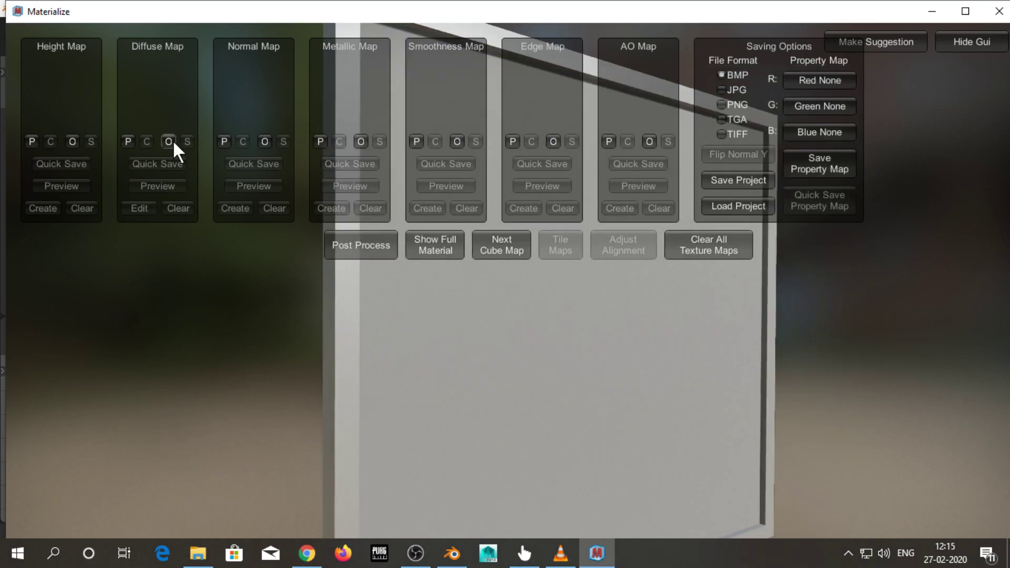
Load Dirt.jpg as the Diffuse Map in Materialize and tilt the preview.
{"action": "left_click", "coordinate": [168, 141]}
{"action": "double_click", "coordinate": [430, 190]}
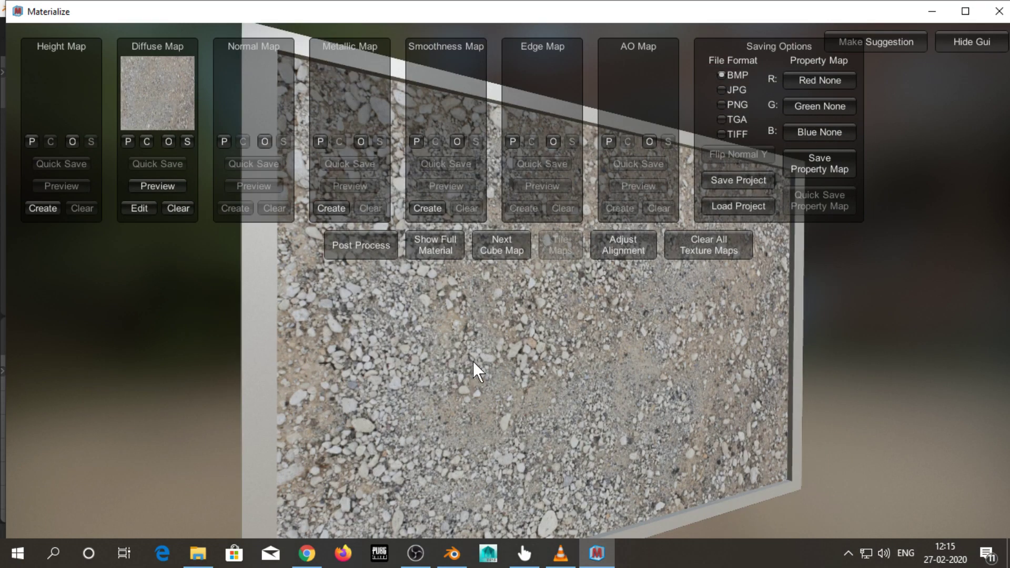
{"action": "mouse_move", "coordinate": [472, 361]}
{"action": "left_mouse_down"}
{"action": "mouse_move", "coordinate": [456, 362]}
{"action": "mouse_move", "coordinate": [466, 363]}
{"action": "left_mouse_up"}
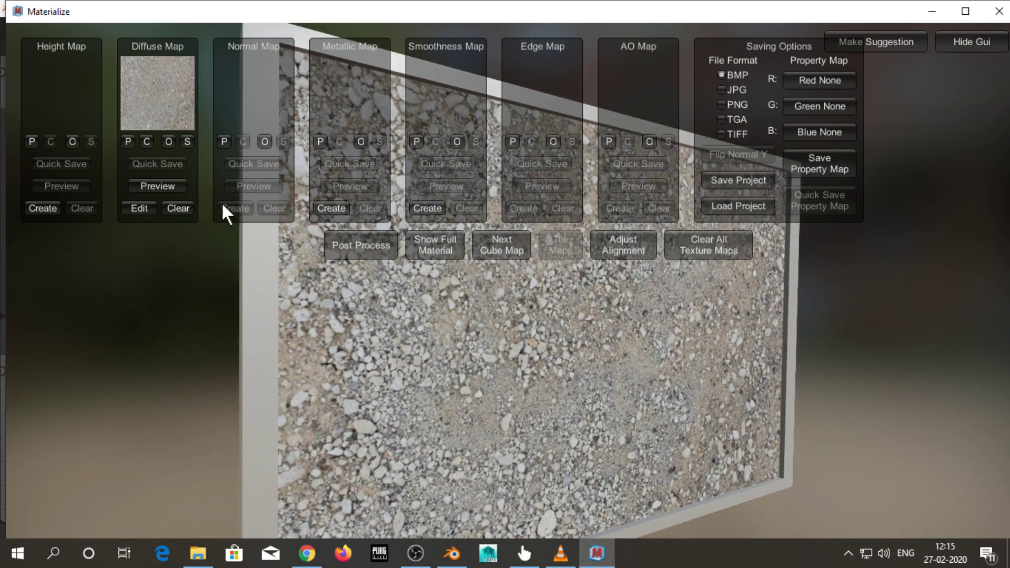
Create a height map from the diffuse image and move its settings panel aside.
{"action": "left_click", "coordinate": [38, 206]}
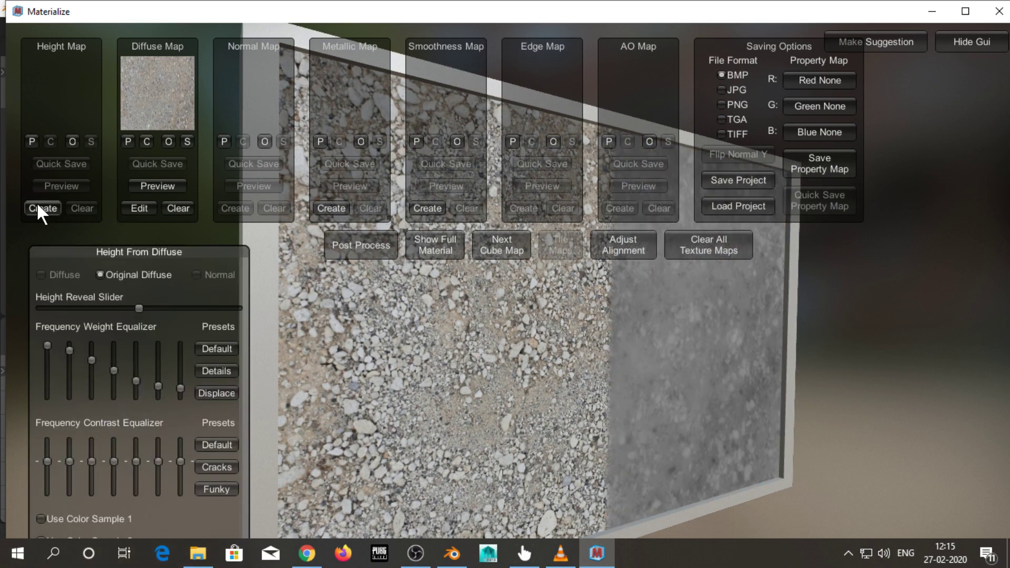
{"action": "mouse_move", "coordinate": [141, 251]}
{"action": "left_mouse_down"}
{"action": "mouse_move", "coordinate": [131, 52]}
{"action": "mouse_move", "coordinate": [130, 80]}
{"action": "left_mouse_up"}
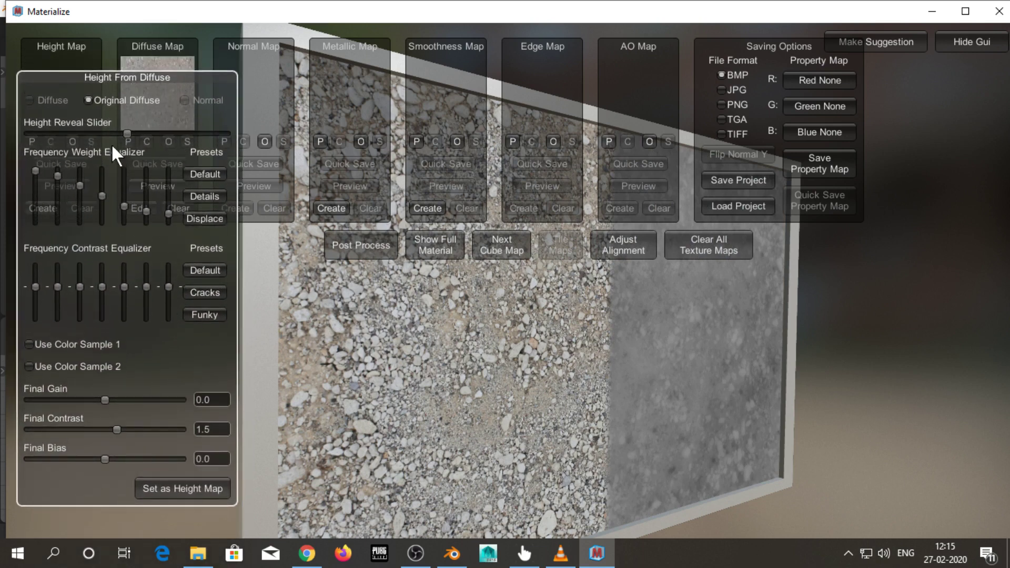
{"action": "mouse_move", "coordinate": [114, 83]}
{"action": "left_mouse_down"}
{"action": "mouse_move", "coordinate": [595, 94]}
{"action": "mouse_move", "coordinate": [888, 83]}
{"action": "mouse_move", "coordinate": [894, 248]}
{"action": "mouse_move", "coordinate": [851, 229]}
{"action": "mouse_move", "coordinate": [888, 242]}
{"action": "left_mouse_up"}
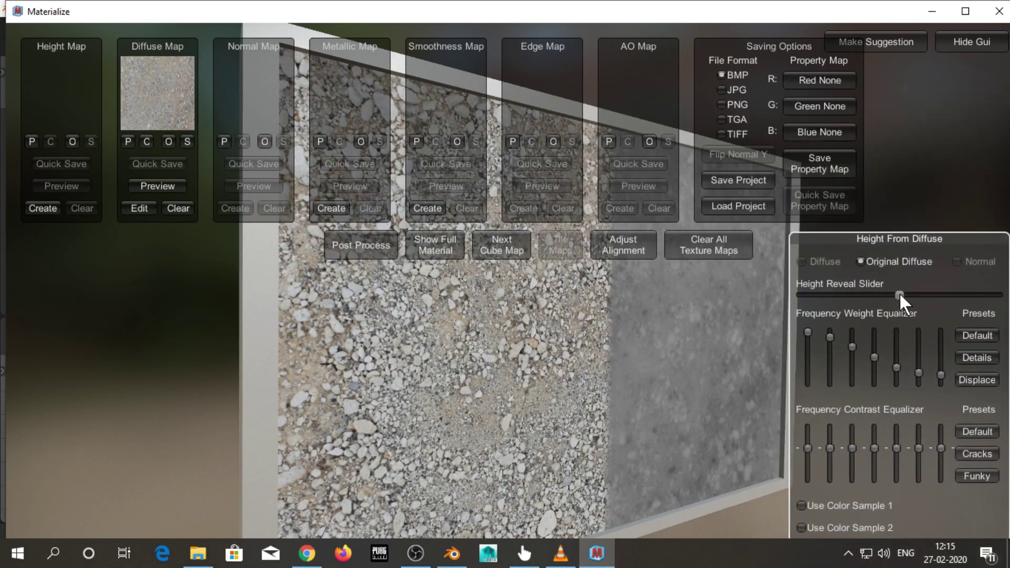
{"action": "left_click_drag", "start_coordinate": [900, 296], "coordinate": [885, 297]}
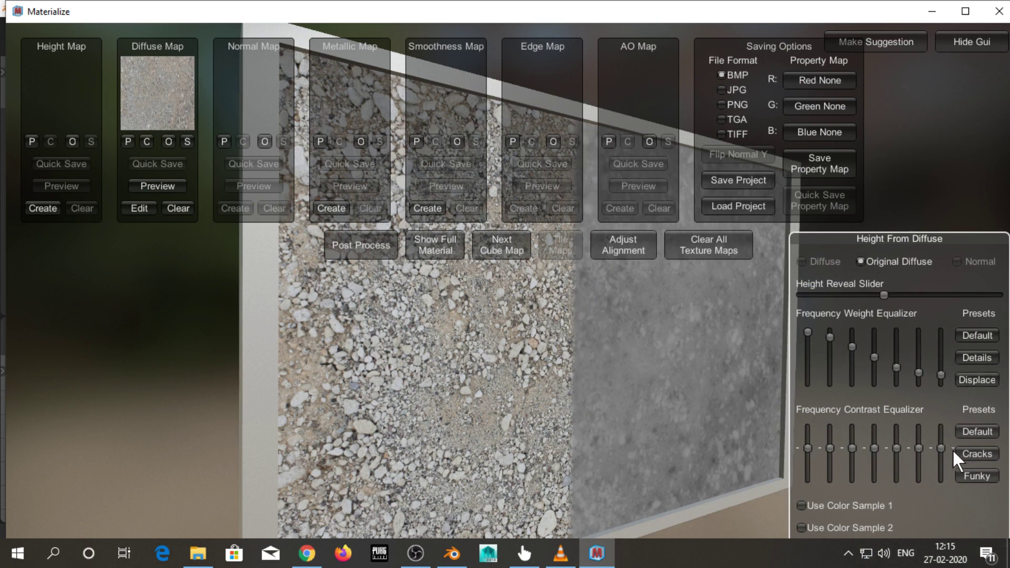
Apply the Cracks frequency contrast preset and raise the second through fourth bands.
{"action": "left_click", "coordinate": [966, 476]}
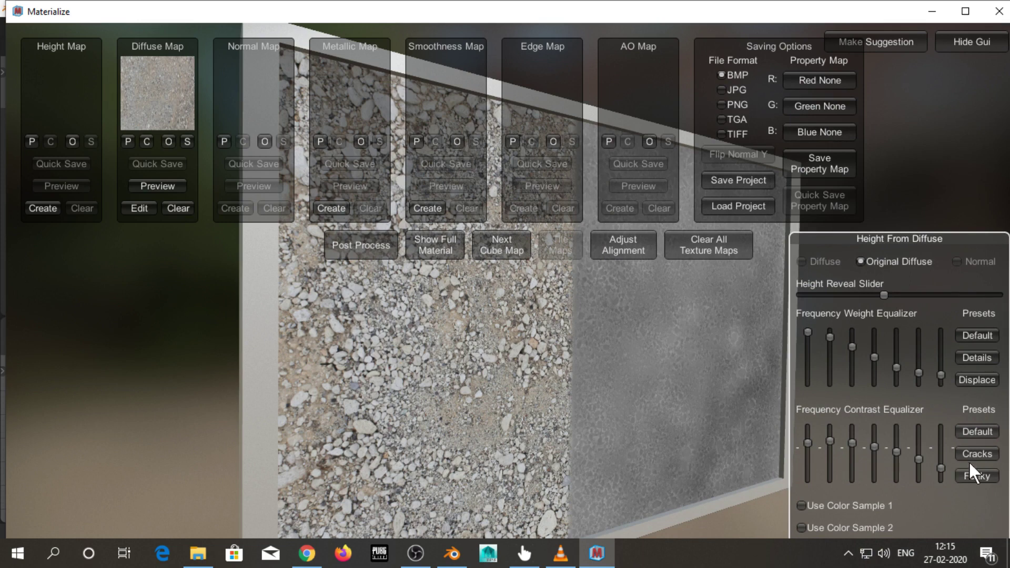
{"action": "left_click", "coordinate": [969, 455]}
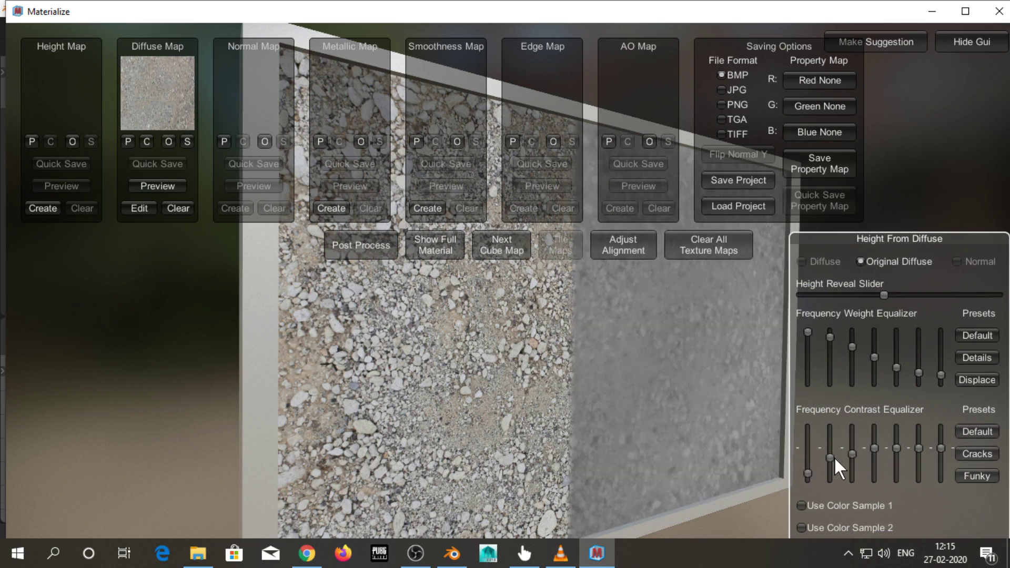
{"action": "left_click_drag", "start_coordinate": [836, 443], "coordinate": [836, 437]}
{"action": "left_click", "coordinate": [851, 454]}
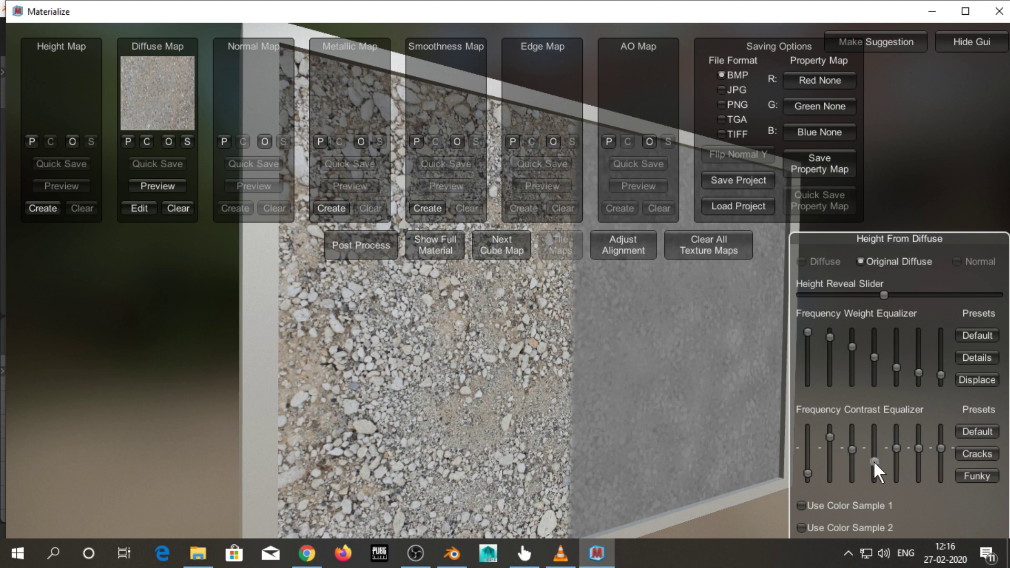
{"action": "mouse_move", "coordinate": [873, 459]}
{"action": "left_mouse_down"}
{"action": "mouse_move", "coordinate": [875, 443]}
{"action": "mouse_move", "coordinate": [894, 437]}
{"action": "left_mouse_up"}
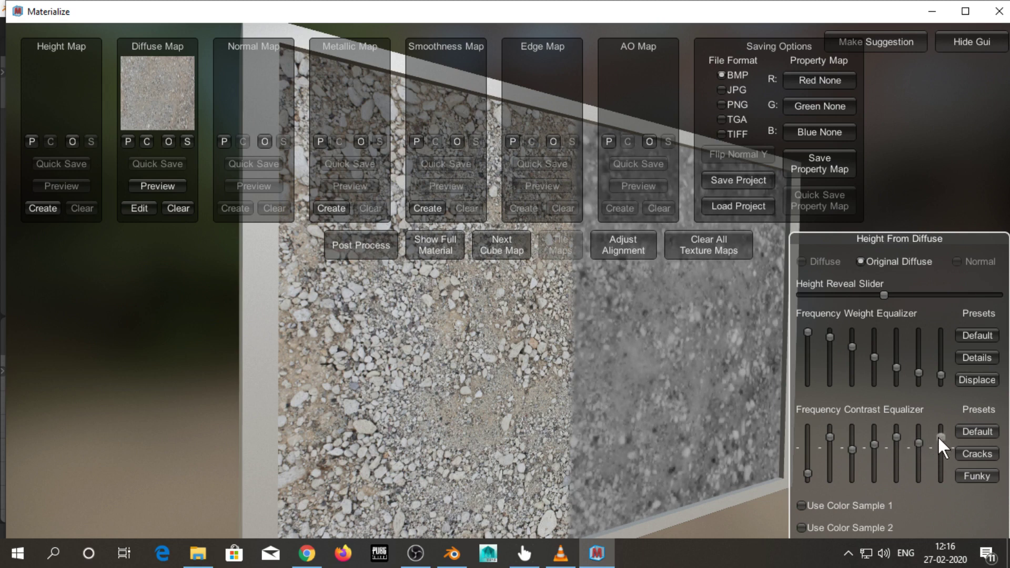
Set final gain 0.1346, contrast 5.7307, bias -0.25, and set it as the Height Map.
{"action": "left_click_drag", "start_coordinate": [926, 241], "coordinate": [934, 104]}
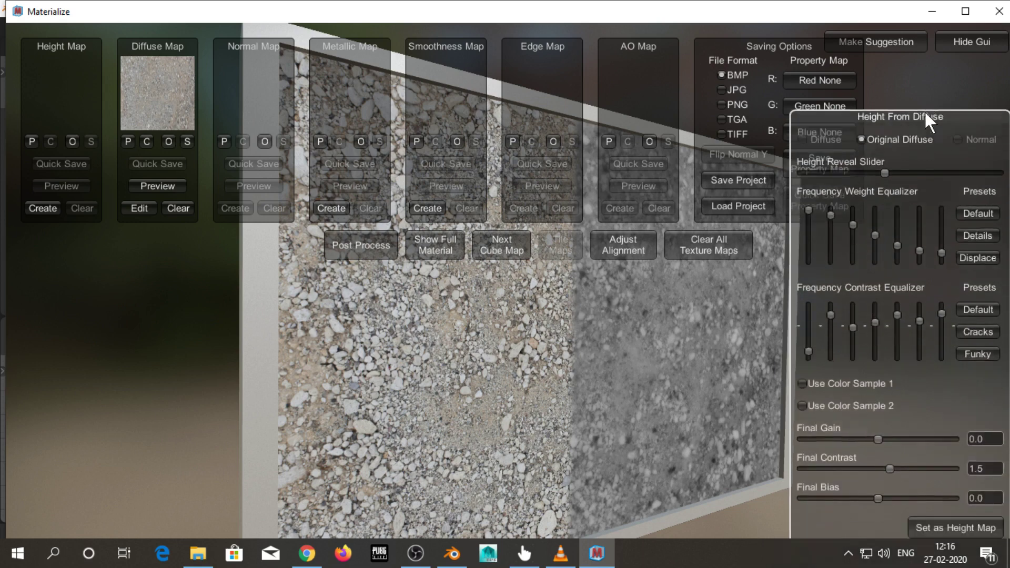
{"action": "mouse_move", "coordinate": [885, 425]}
{"action": "left_mouse_down"}
{"action": "mouse_move", "coordinate": [871, 426]}
{"action": "mouse_move", "coordinate": [907, 427]}
{"action": "mouse_move", "coordinate": [882, 430]}
{"action": "mouse_move", "coordinate": [908, 455]}
{"action": "mouse_move", "coordinate": [851, 489]}
{"action": "mouse_move", "coordinate": [856, 504]}
{"action": "mouse_move", "coordinate": [868, 494]}
{"action": "mouse_move", "coordinate": [852, 495]}
{"action": "left_mouse_up"}
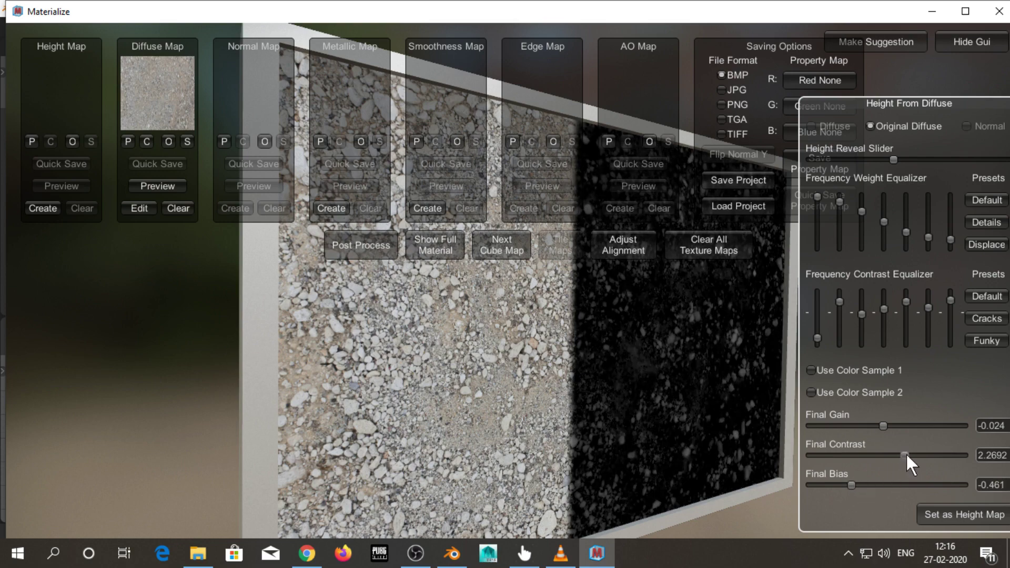
{"action": "left_click_drag", "start_coordinate": [905, 453], "coordinate": [932, 455]}
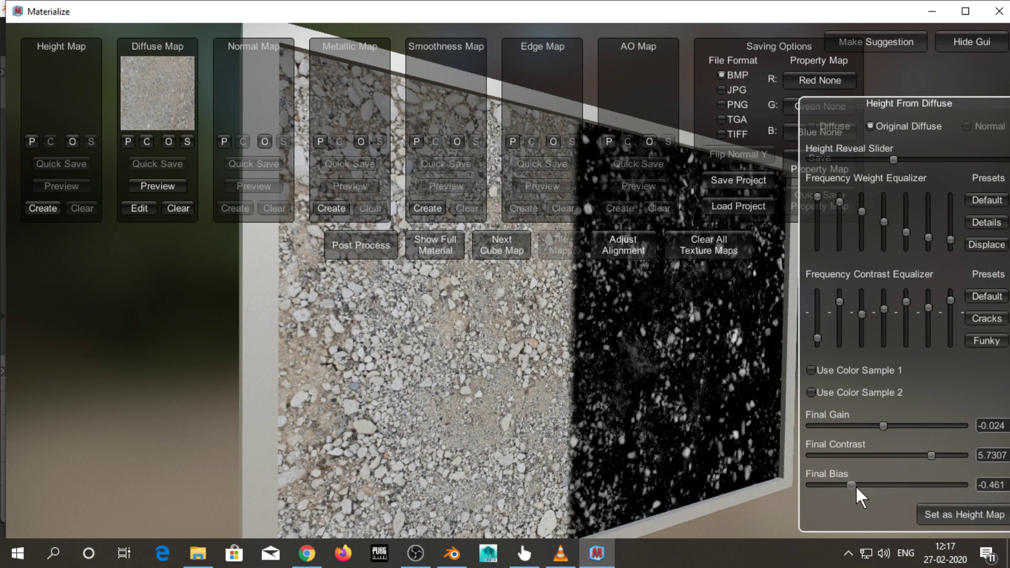
{"action": "left_click_drag", "start_coordinate": [881, 425], "coordinate": [907, 424]}
{"action": "left_click_drag", "start_coordinate": [850, 485], "coordinate": [866, 485]}
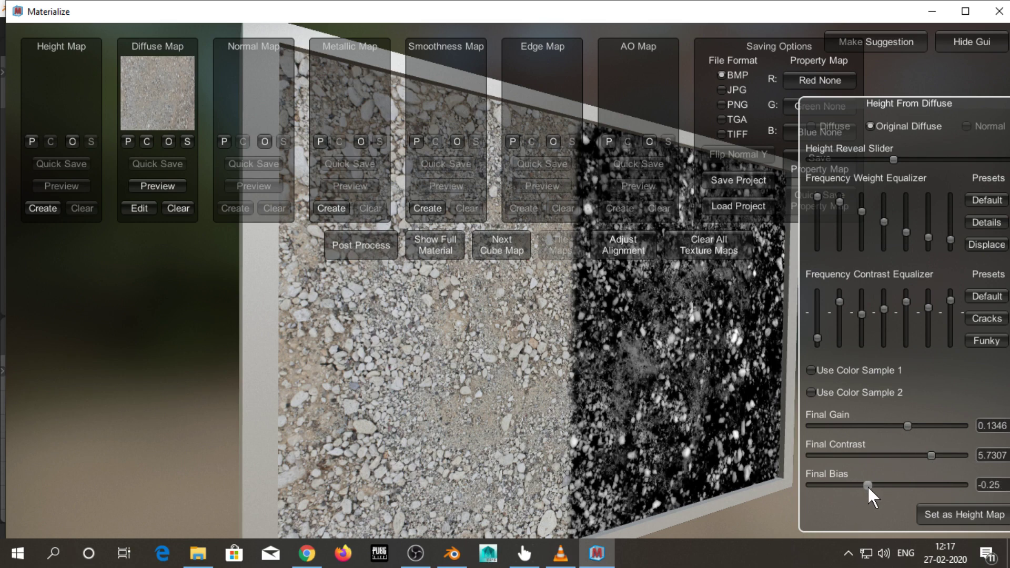
{"action": "left_click", "coordinate": [964, 515]}
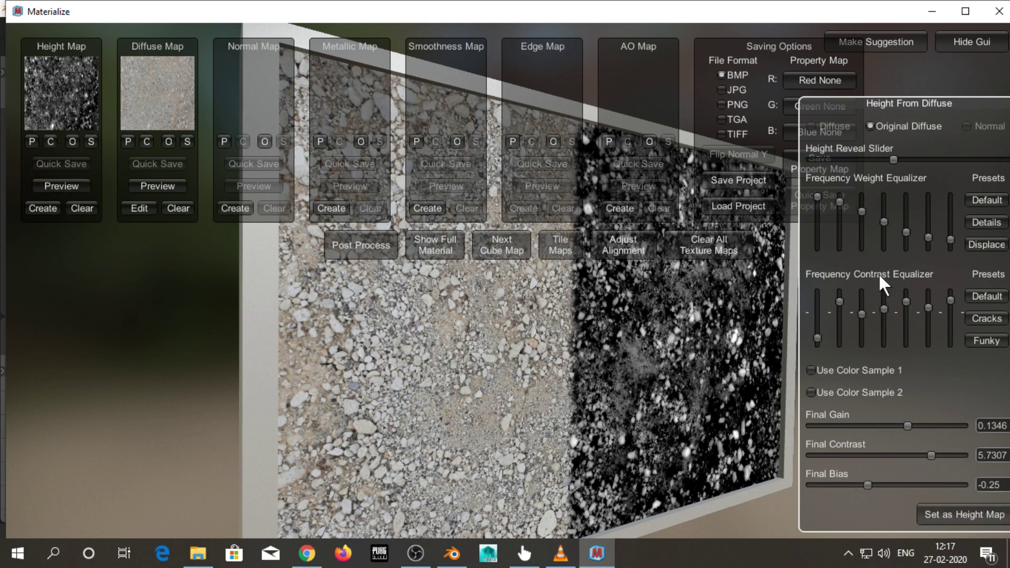
{"action": "mouse_move", "coordinate": [891, 99]}
{"action": "left_mouse_down"}
{"action": "mouse_move", "coordinate": [108, 86]}
{"action": "mouse_move", "coordinate": [102, 309]}
{"action": "left_mouse_up"}
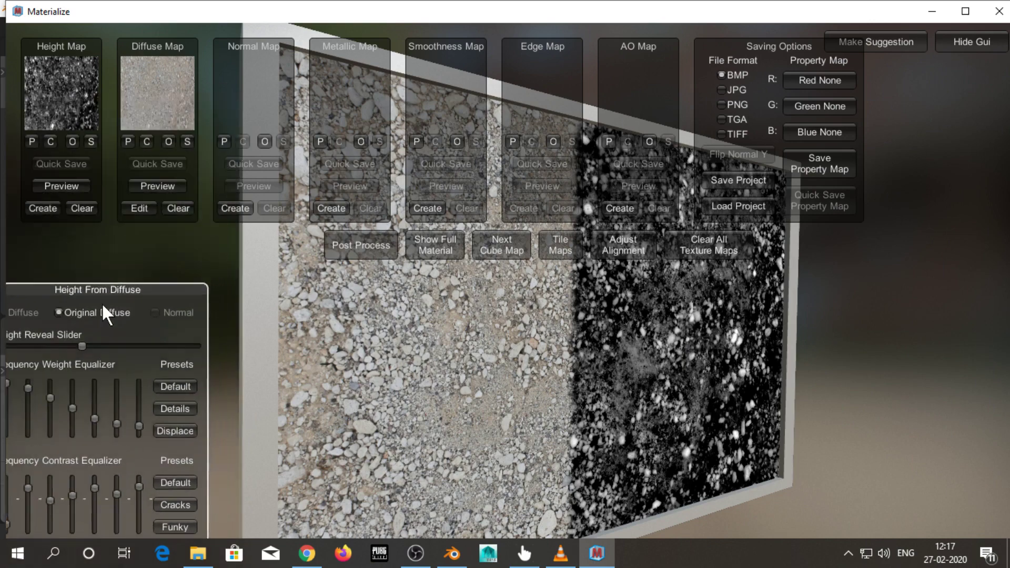
Create a normal map with shape rotation 0.2415 and set it as the Normal Map.
{"action": "left_click", "coordinate": [237, 208]}
{"action": "left_click_drag", "start_coordinate": [149, 261], "coordinate": [151, 70]}
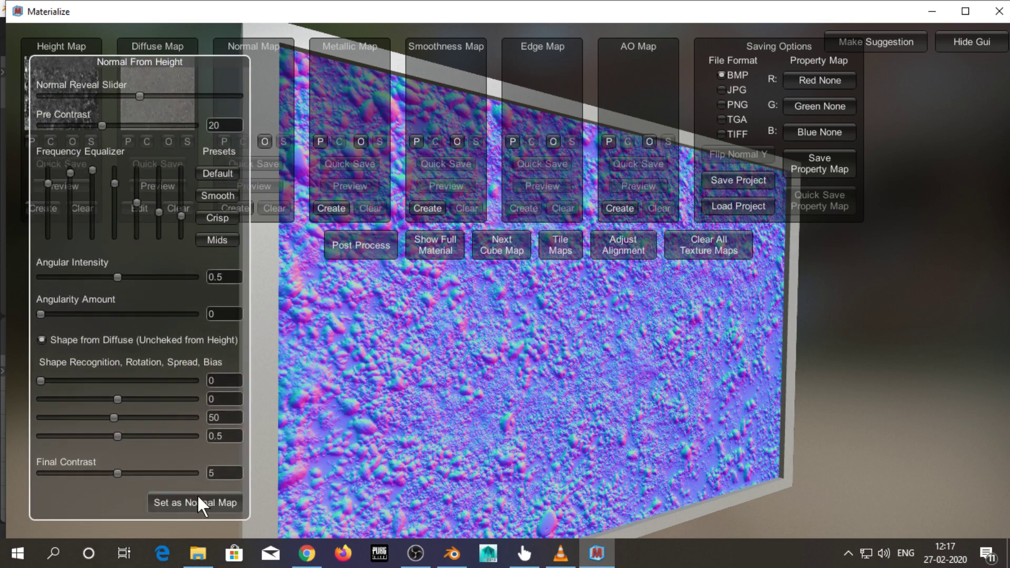
{"action": "mouse_move", "coordinate": [117, 398]}
{"action": "left_mouse_down"}
{"action": "mouse_move", "coordinate": [134, 400]}
{"action": "mouse_move", "coordinate": [98, 399]}
{"action": "mouse_move", "coordinate": [124, 399]}
{"action": "mouse_move", "coordinate": [95, 386]}
{"action": "mouse_move", "coordinate": [33, 394]}
{"action": "left_mouse_up"}
{"action": "left_click", "coordinate": [49, 380]}
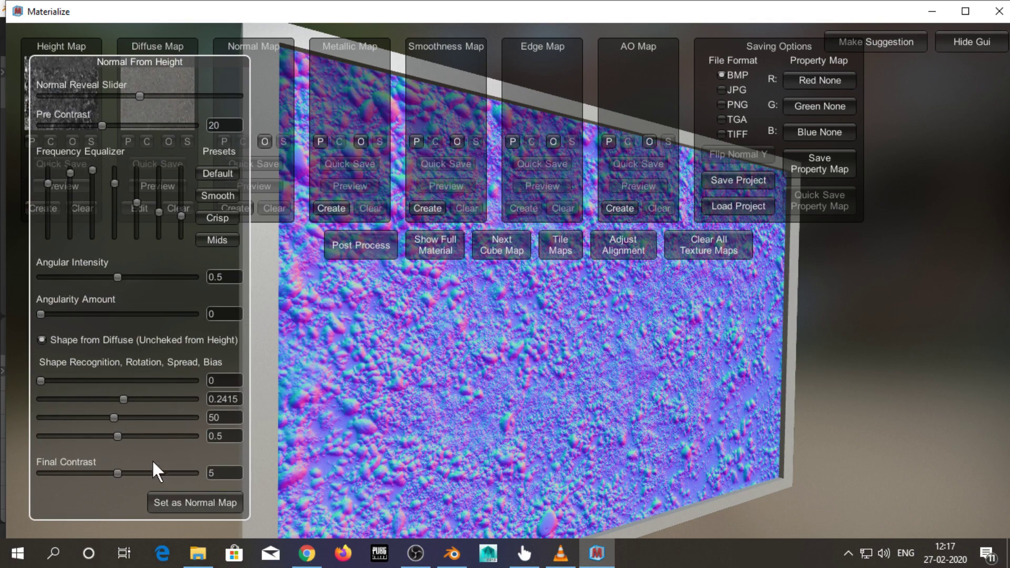
{"action": "left_click", "coordinate": [168, 502]}
{"action": "scroll", "coordinate": [152, 234], "scroll_direction": "up", "scroll_amount": 5}
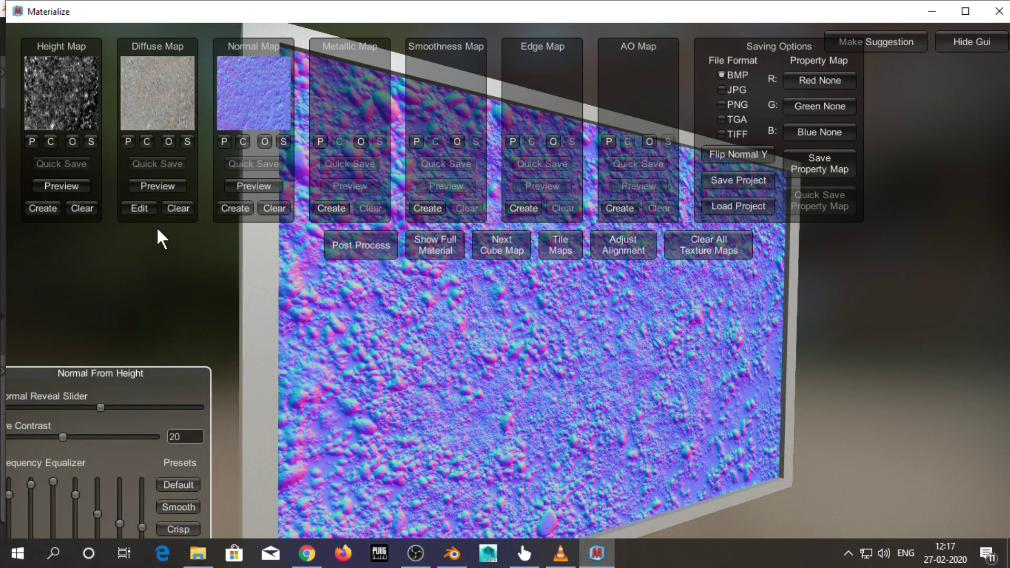
Save the height map as height.bmp next to Dirt.jpg.
{"action": "left_click", "coordinate": [91, 141]}
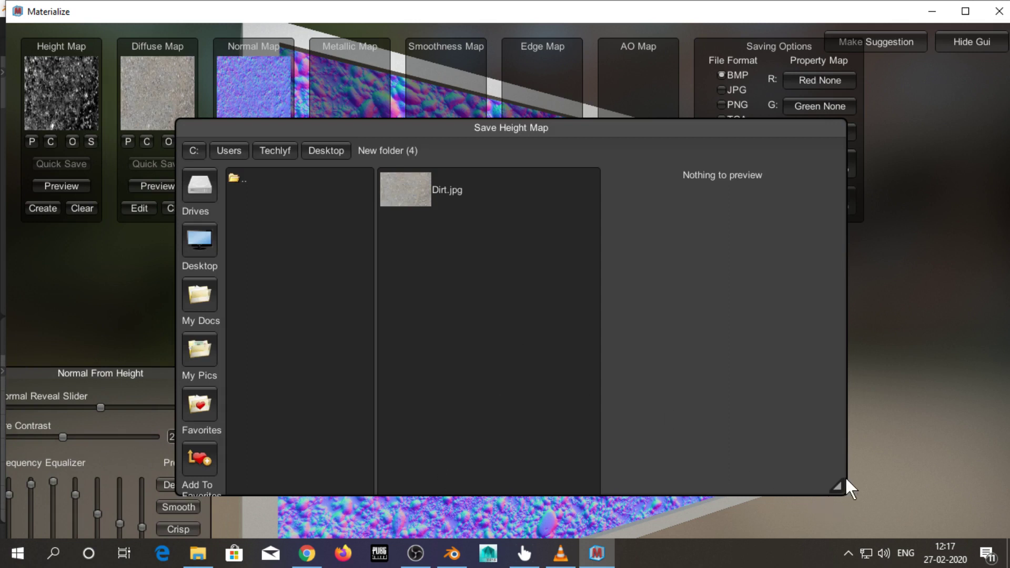
{"action": "left_click_drag", "start_coordinate": [837, 485], "coordinate": [894, 523]}
{"action": "left_click", "coordinate": [581, 522]}
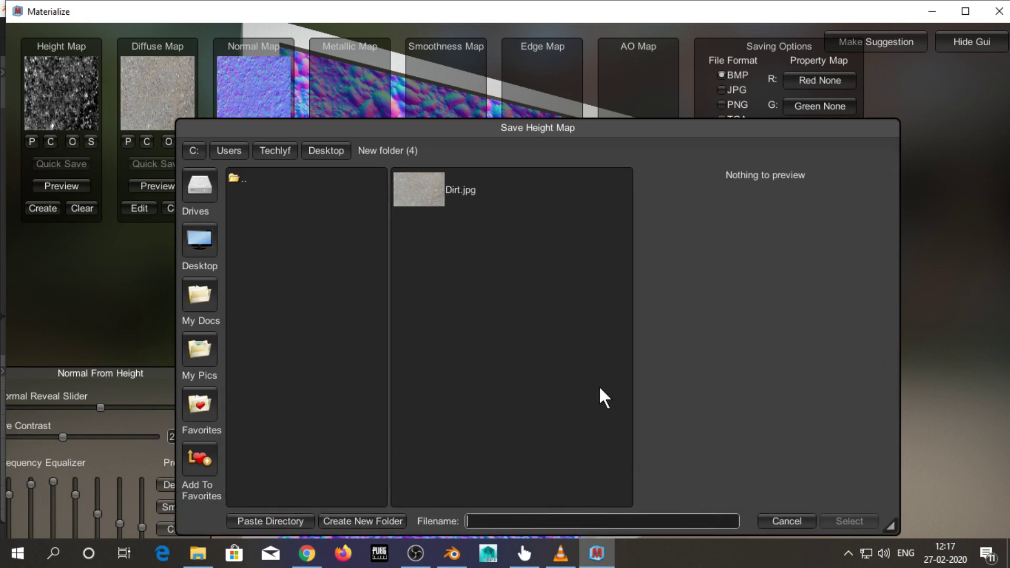
{"action": "type", "text": "eight"}
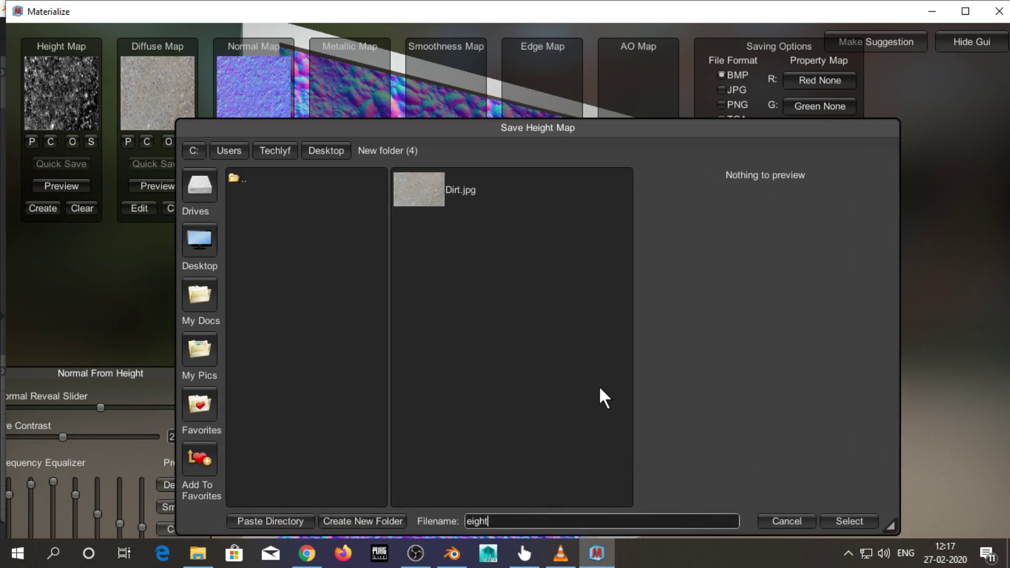
{"action": "type", "text": "h"}
{"action": "left_click", "coordinate": [821, 523]}
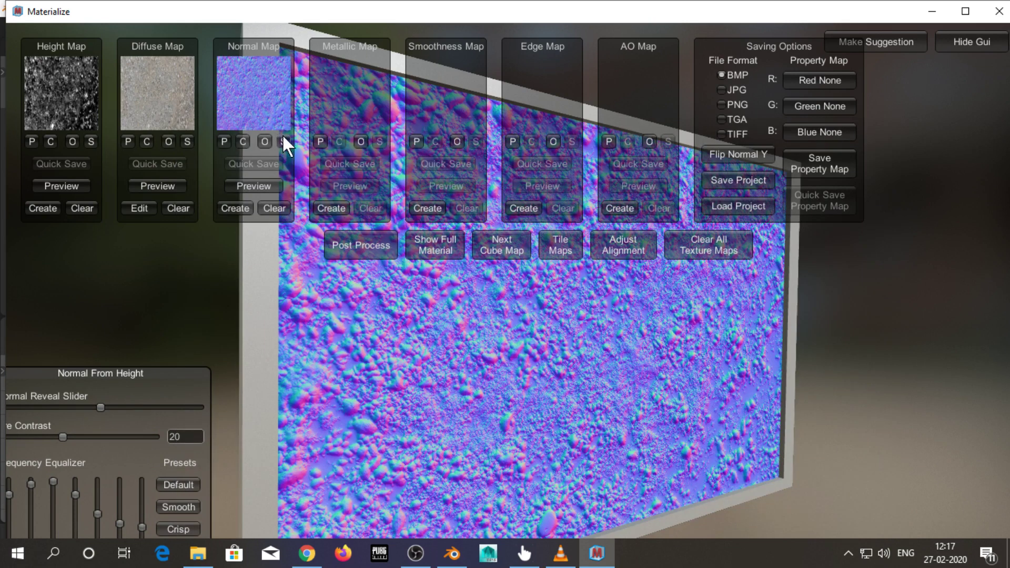
Save the normal map as 'normal' and minimize Materialize.
{"action": "left_click", "coordinate": [282, 138]}
{"action": "left_click", "coordinate": [511, 519]}
{"action": "type", "text": "n"}
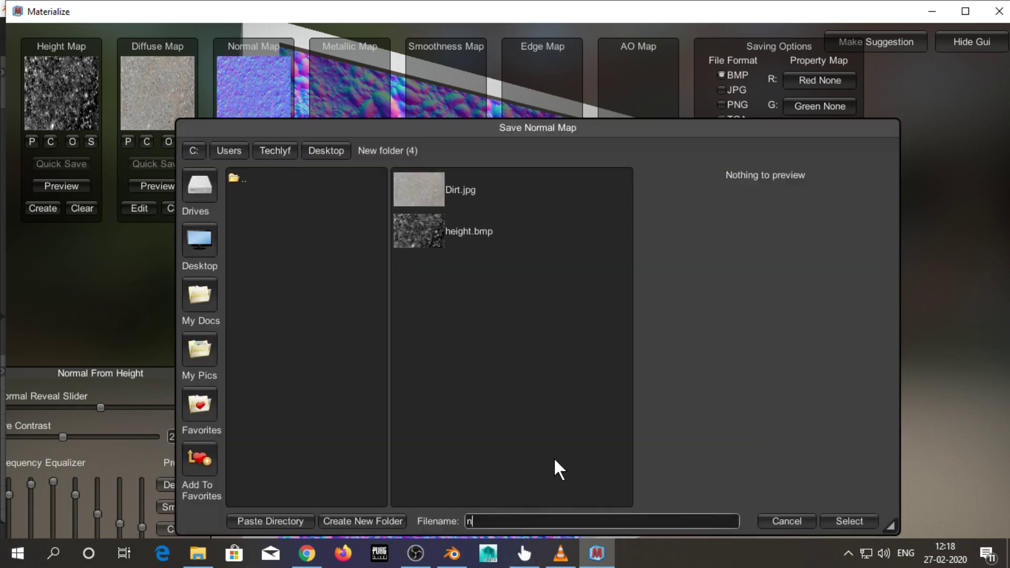
{"action": "type", "text": "orma"}
{"action": "type", "text": "l"}
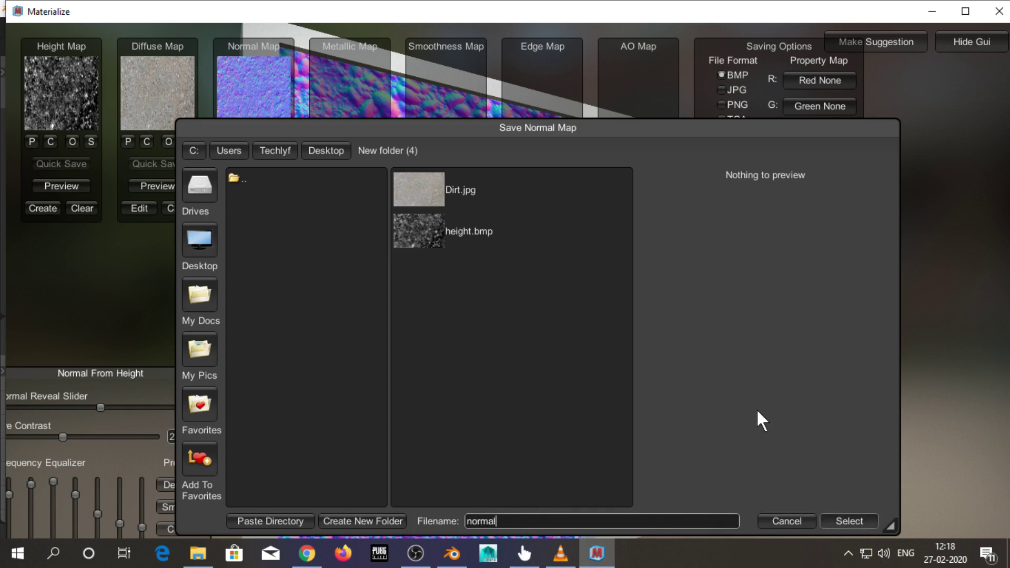
{"action": "key", "text": "Return"}
{"action": "left_click", "coordinate": [931, 11]}
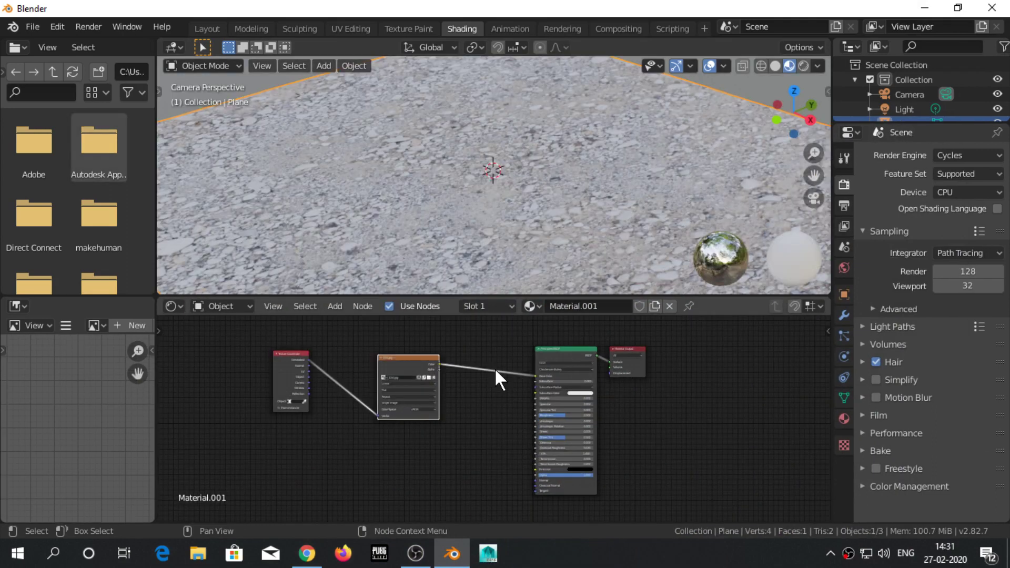
Drag normal.bmp and height.bmp from New folder (4) into the Shader Editor.
{"action": "left_click", "coordinate": [957, 7]}
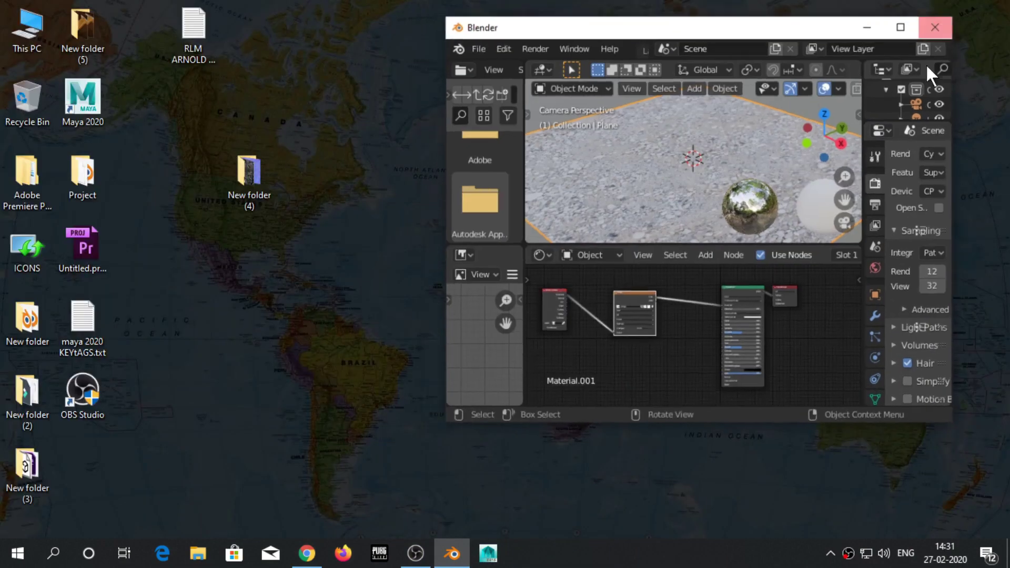
{"action": "double_click", "coordinate": [249, 195]}
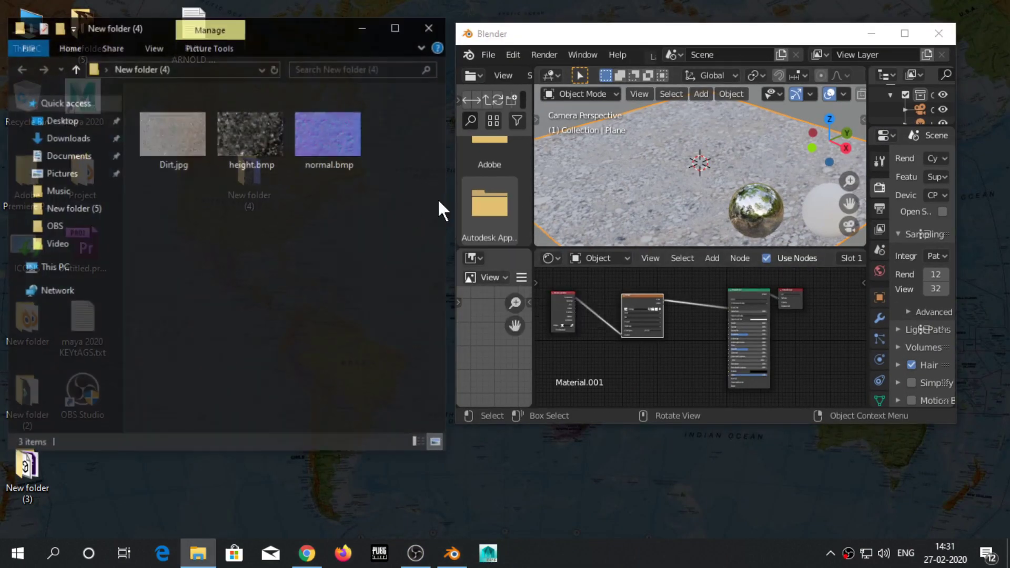
{"action": "left_click_drag", "start_coordinate": [315, 137], "coordinate": [515, 311]}
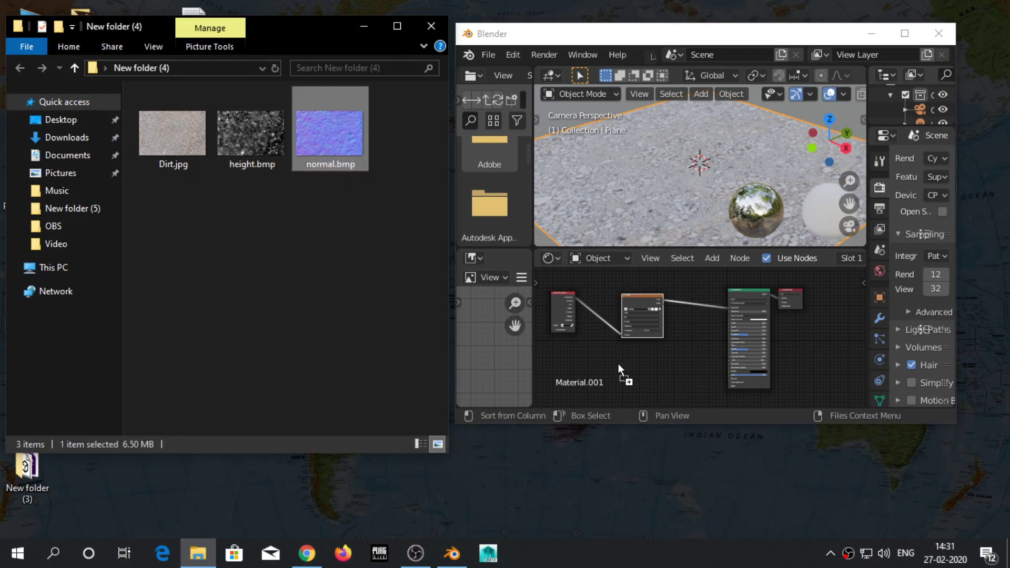
{"action": "left_click_drag", "start_coordinate": [617, 364], "coordinate": [615, 358]}
{"action": "left_click_drag", "start_coordinate": [253, 138], "coordinate": [564, 375]}
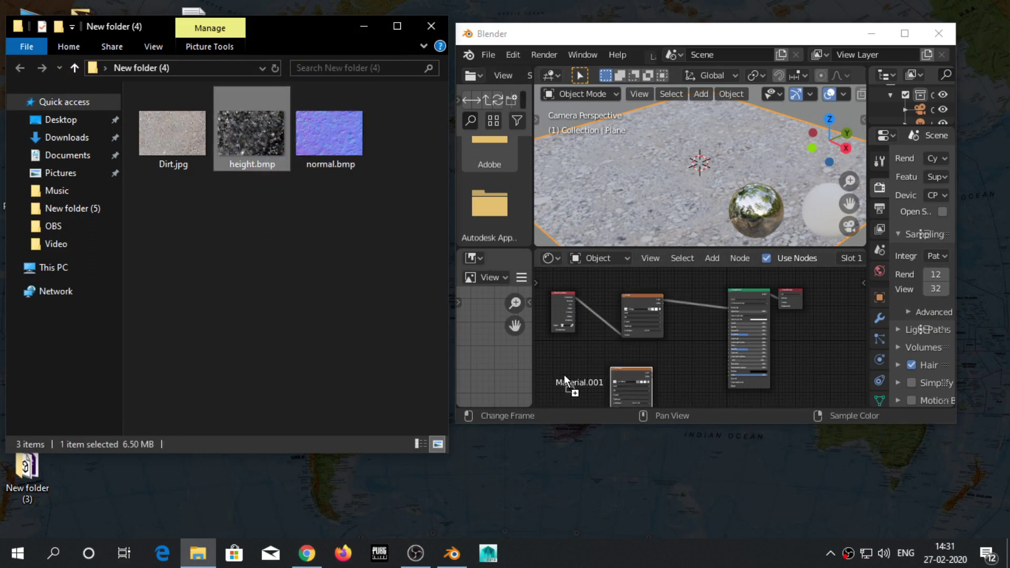
Restore Blender to full screen and move the normal.bmp node right to make room.
{"action": "left_click", "coordinate": [905, 33]}
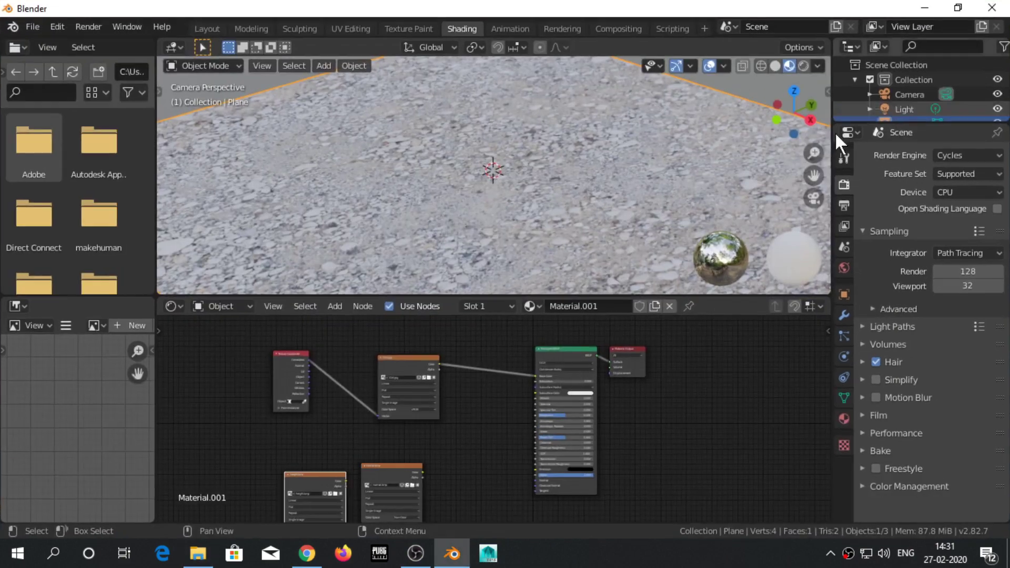
{"action": "scroll", "coordinate": [458, 453], "scroll_direction": "up", "scroll_amount": 2}
{"action": "scroll", "coordinate": [458, 453], "scroll_direction": "up", "scroll_amount": 1}
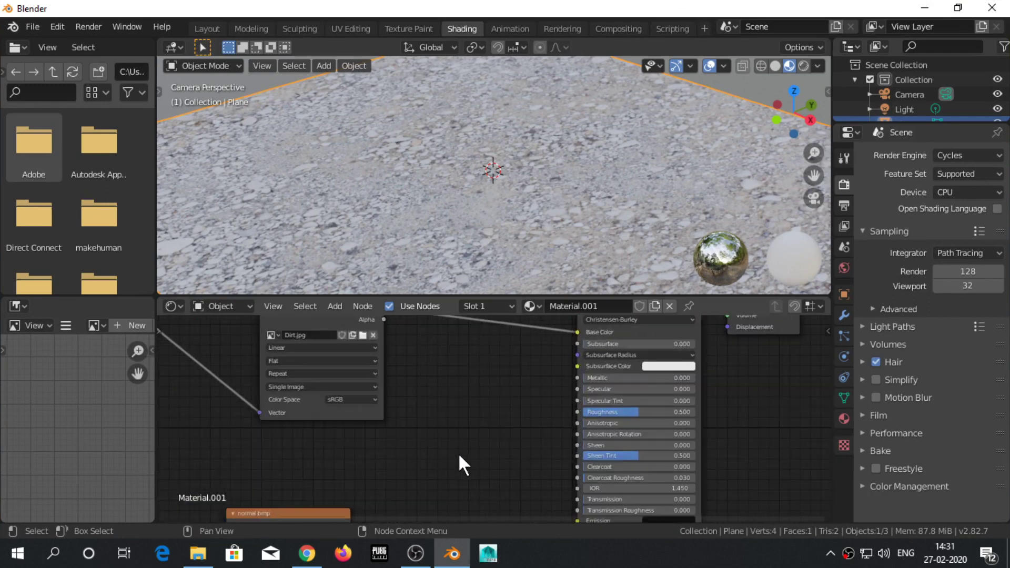
{"action": "middle_click_drag", "start_coordinate": [458, 453], "coordinate": [518, 296]}
{"action": "left_click_drag", "start_coordinate": [334, 379], "coordinate": [399, 370]}
Feed Non-Color normal.bmp through a Normal Map node at strength 2.0 into the shader's Normal.
{"action": "left_click", "coordinate": [339, 303]}
{"action": "mouse_move", "coordinate": [358, 418]}
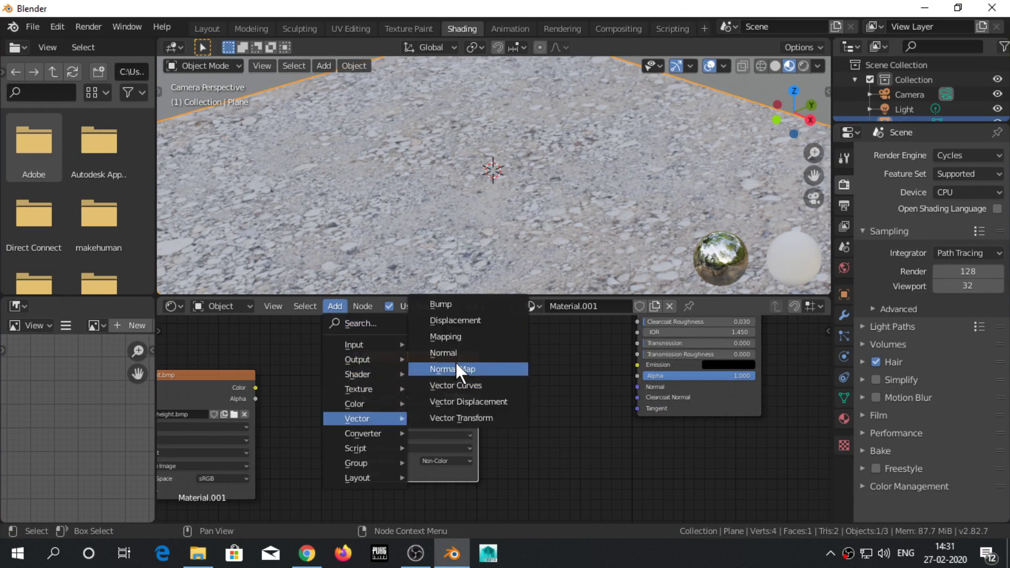
{"action": "left_click", "coordinate": [453, 368]}
{"action": "left_click", "coordinate": [513, 368]}
{"action": "left_click_drag", "start_coordinate": [477, 369], "coordinate": [513, 435]}
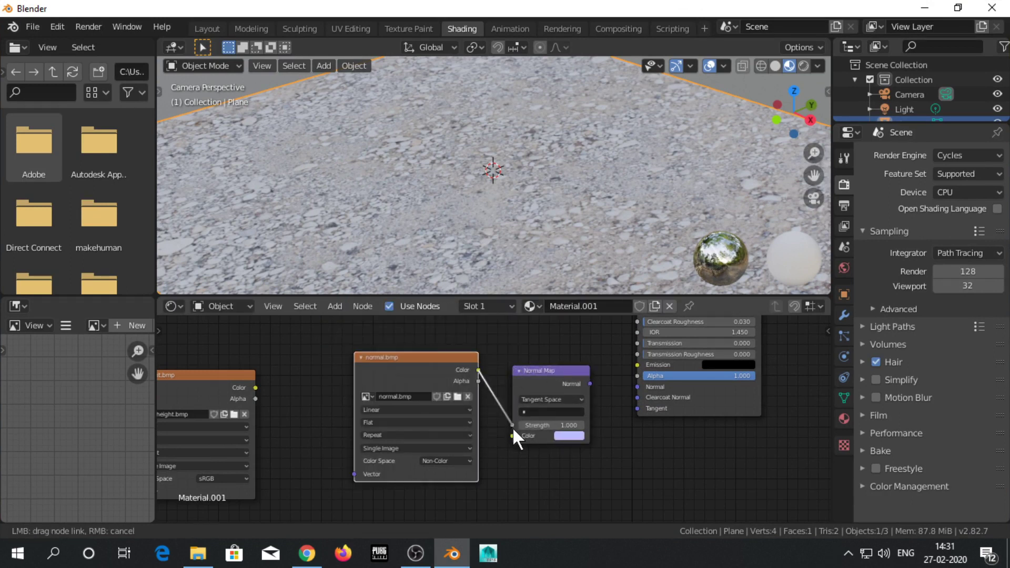
{"action": "left_click_drag", "start_coordinate": [589, 383], "coordinate": [636, 386]}
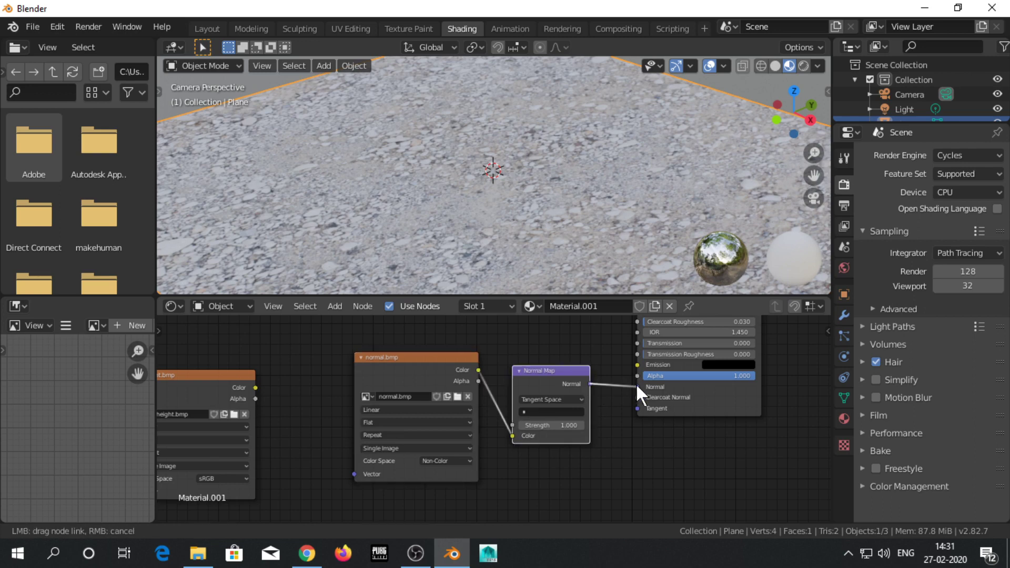
{"action": "left_click", "coordinate": [456, 460]}
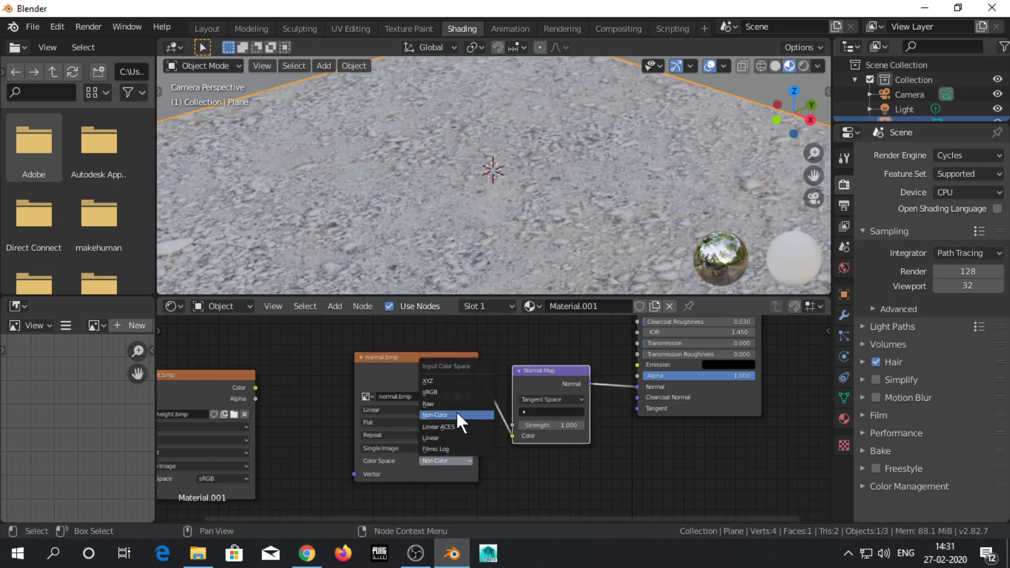
{"action": "left_click_drag", "start_coordinate": [551, 425], "coordinate": [578, 425]}
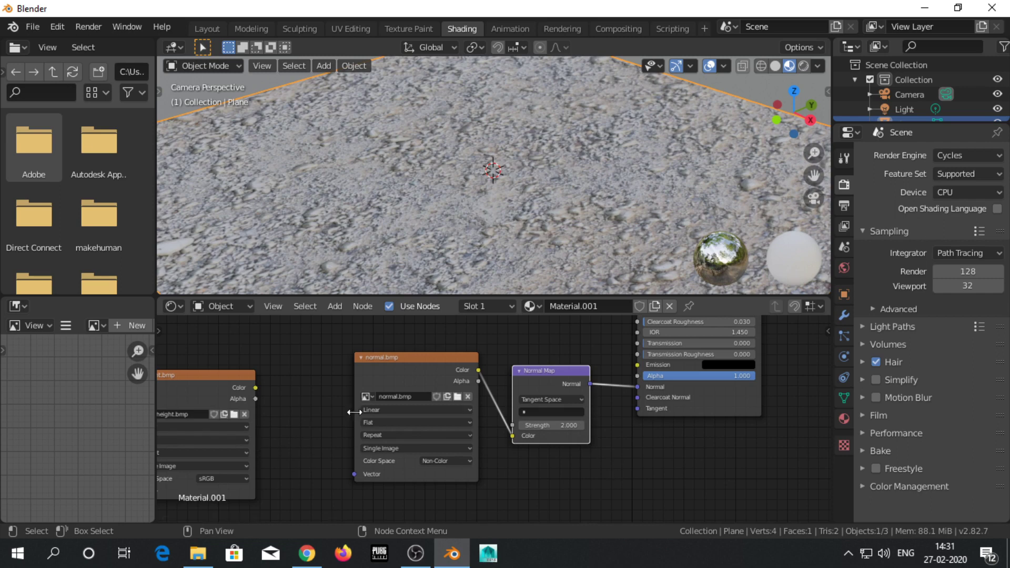
{"action": "scroll", "coordinate": [441, 405], "scroll_direction": "down", "scroll_amount": 1}
Rearrange the node graph, placing height.bmp beside Dirt.jpg and shifting the Texture Coordinate and Dirt nodes.
{"action": "middle_click_drag", "start_coordinate": [401, 349], "coordinate": [396, 468]}
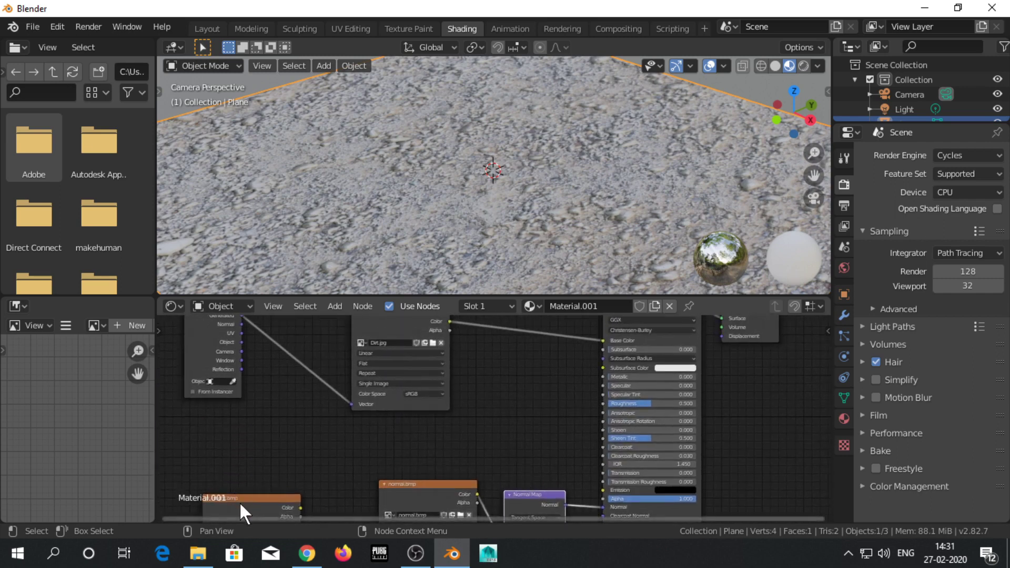
{"action": "mouse_move", "coordinate": [241, 509]}
{"action": "left_mouse_down"}
{"action": "mouse_move", "coordinate": [454, 398]}
{"action": "mouse_move", "coordinate": [601, 403]}
{"action": "left_mouse_up"}
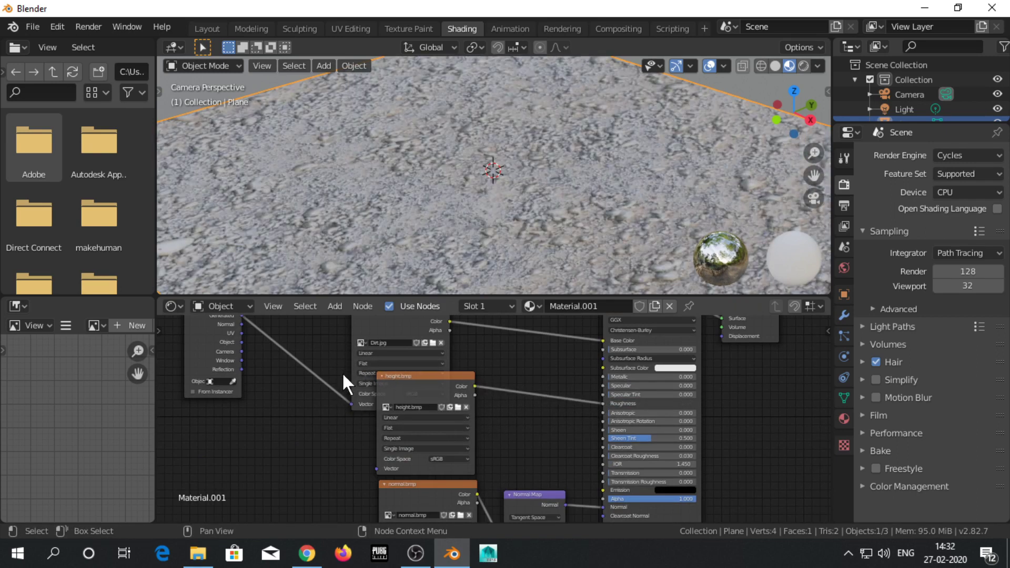
{"action": "scroll", "coordinate": [342, 371], "scroll_direction": "down", "scroll_amount": 2}
{"action": "mouse_move", "coordinate": [262, 340]}
{"action": "left_mouse_down"}
{"action": "mouse_move", "coordinate": [405, 351]}
{"action": "mouse_move", "coordinate": [307, 345]}
{"action": "left_mouse_up"}
{"action": "left_click_drag", "start_coordinate": [430, 386], "coordinate": [376, 376]}
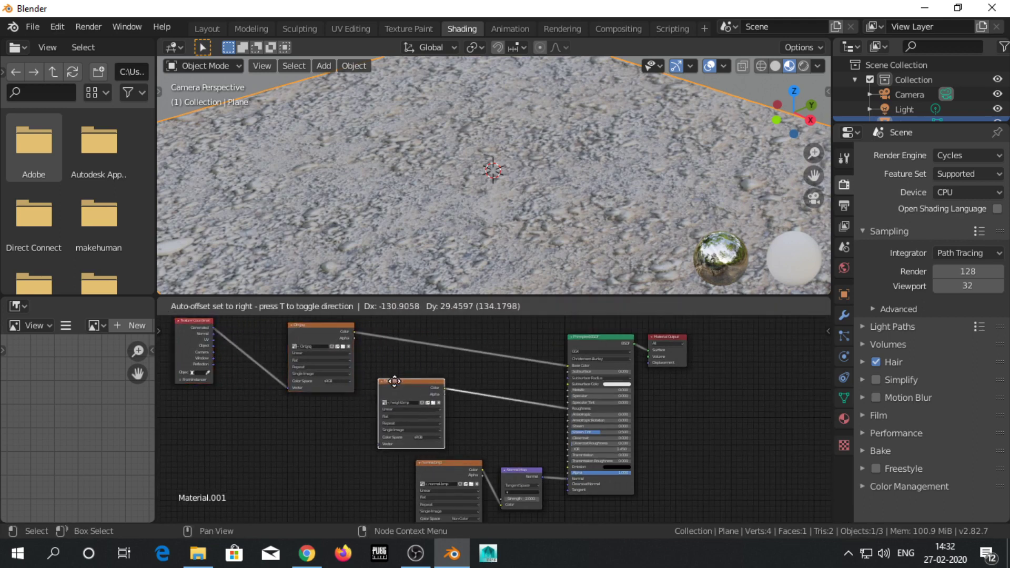
{"action": "scroll", "coordinate": [430, 391], "scroll_direction": "up", "scroll_amount": 2}
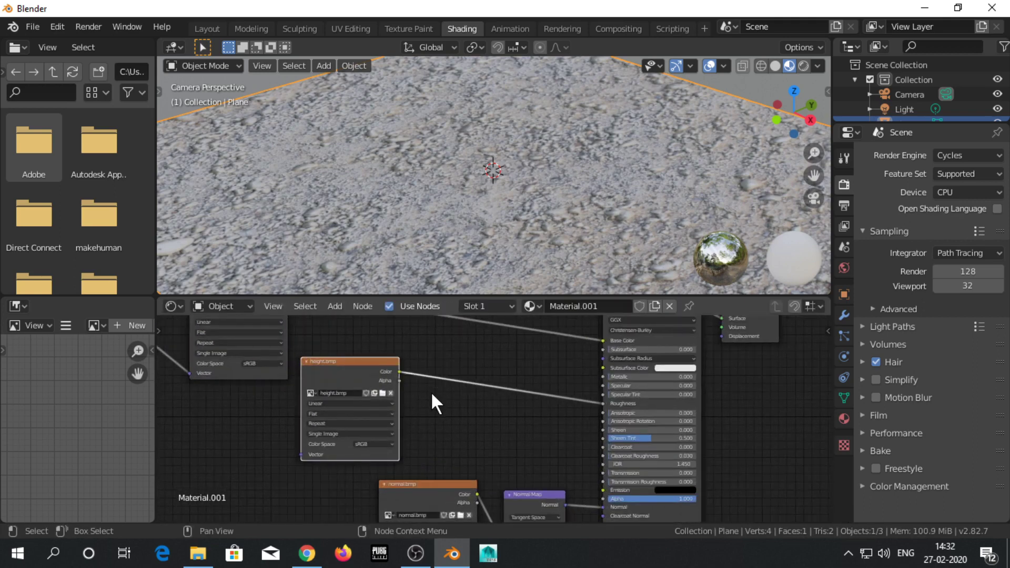
Insert a ColorRamp between height.bmp and Roughness with the white stop at 0.345, and enlarge the 3D view.
{"action": "left_click", "coordinate": [332, 307]}
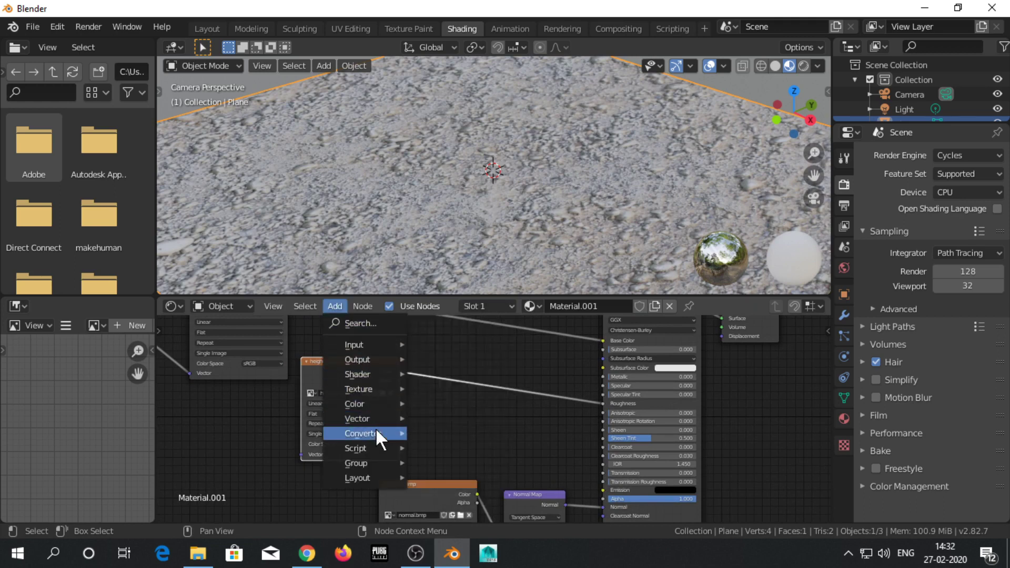
{"action": "mouse_move", "coordinate": [361, 433]}
{"action": "left_click", "coordinate": [464, 256]}
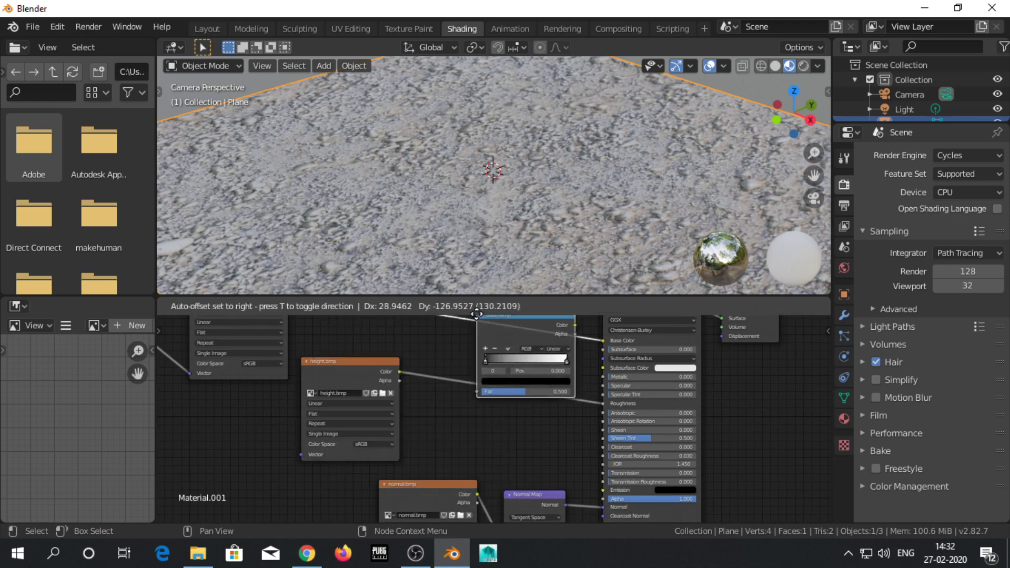
{"action": "left_click", "coordinate": [432, 356]}
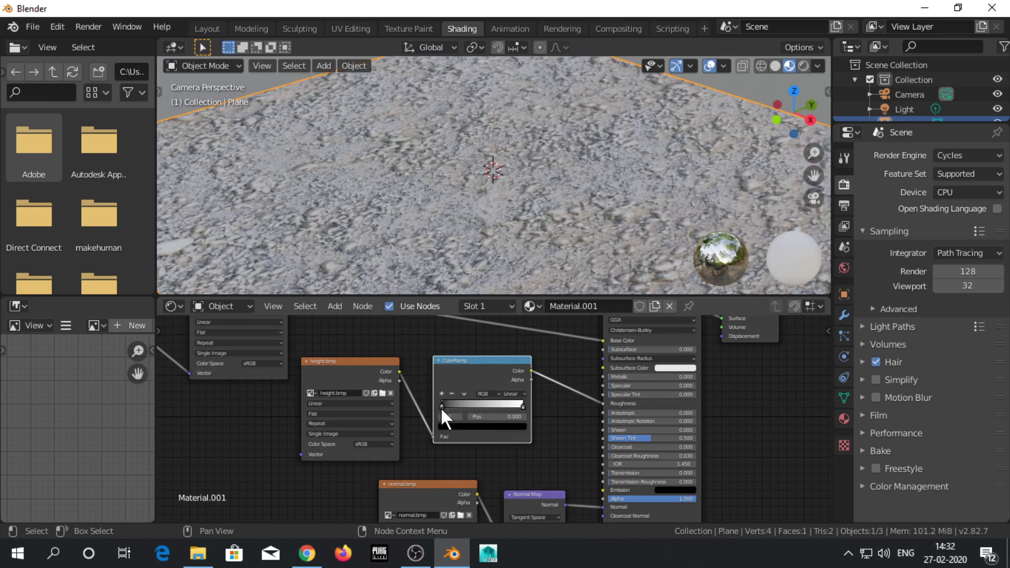
{"action": "key", "text": "g"}
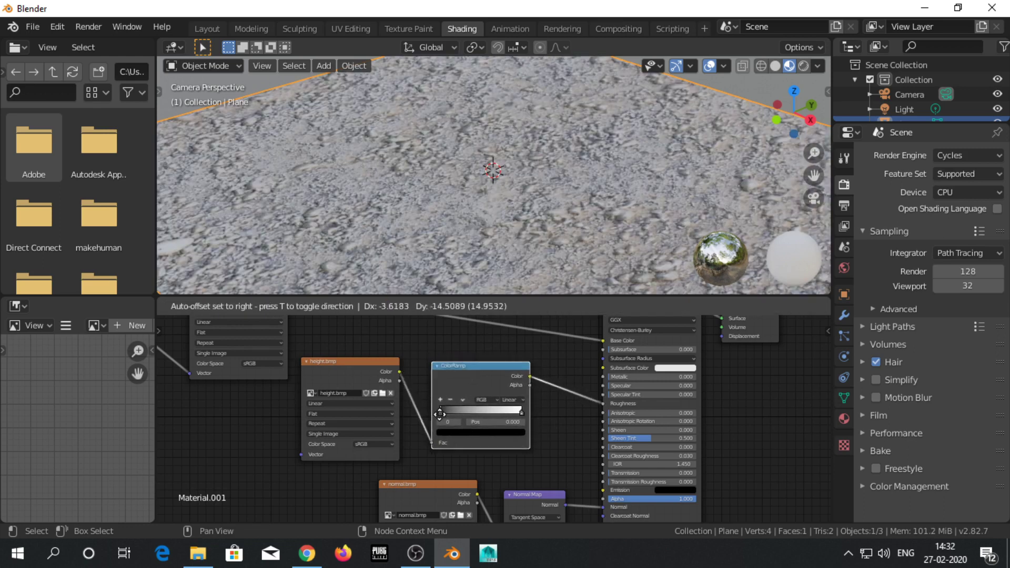
{"action": "left_click", "coordinate": [440, 411]}
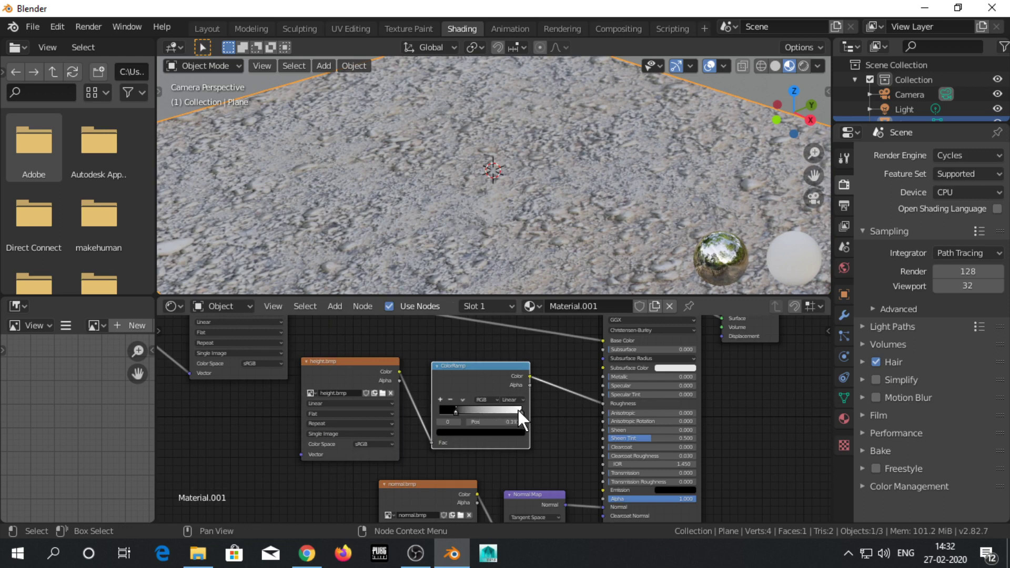
{"action": "left_click_drag", "start_coordinate": [519, 411], "coordinate": [468, 412]}
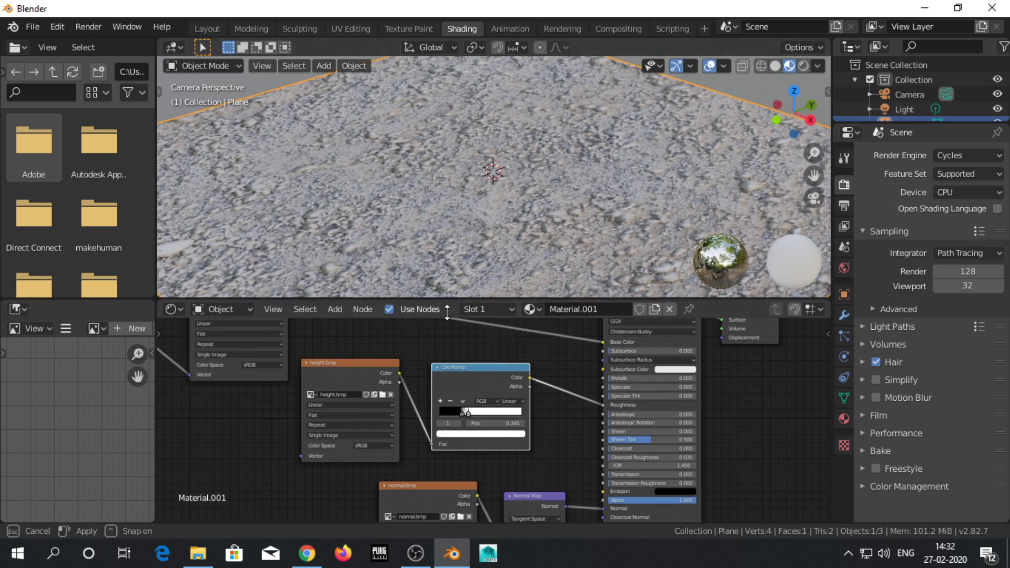
{"action": "left_click_drag", "start_coordinate": [446, 296], "coordinate": [447, 437]}
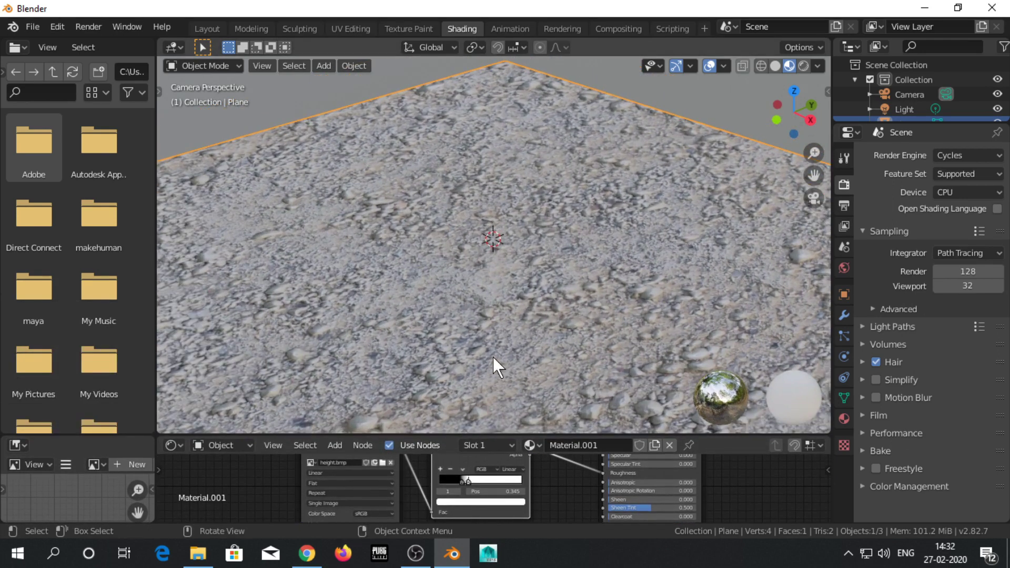
Pan, zoom and orbit the viewport into User Perspective to frame the whole bumpy dirt plane.
{"action": "mouse_move", "coordinate": [579, 349]}
{"action": "middle_mouse_down", "text": "shift"}
{"action": "mouse_move", "coordinate": [559, 272]}
{"action": "mouse_move", "coordinate": [544, 262]}
{"action": "middle_mouse_up", "text": "shift"}
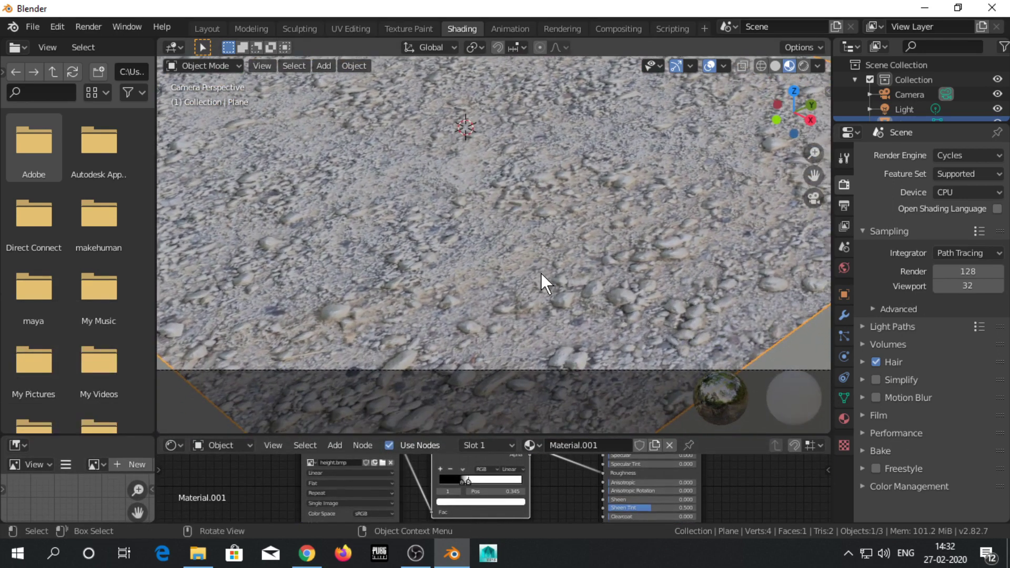
{"action": "scroll", "coordinate": [578, 262], "scroll_direction": "down", "scroll_amount": 3}
{"action": "mouse_move", "coordinate": [566, 225]}
{"action": "middle_mouse_down", "text": "shift"}
{"action": "mouse_move", "coordinate": [560, 296]}
{"action": "mouse_move", "coordinate": [536, 320]}
{"action": "mouse_move", "coordinate": [546, 336]}
{"action": "mouse_move", "coordinate": [636, 260]}
{"action": "mouse_move", "coordinate": [588, 385]}
{"action": "mouse_move", "coordinate": [572, 346]}
{"action": "middle_mouse_up", "text": "shift"}
{"action": "scroll", "coordinate": [560, 300], "scroll_direction": "up", "scroll_amount": 2}
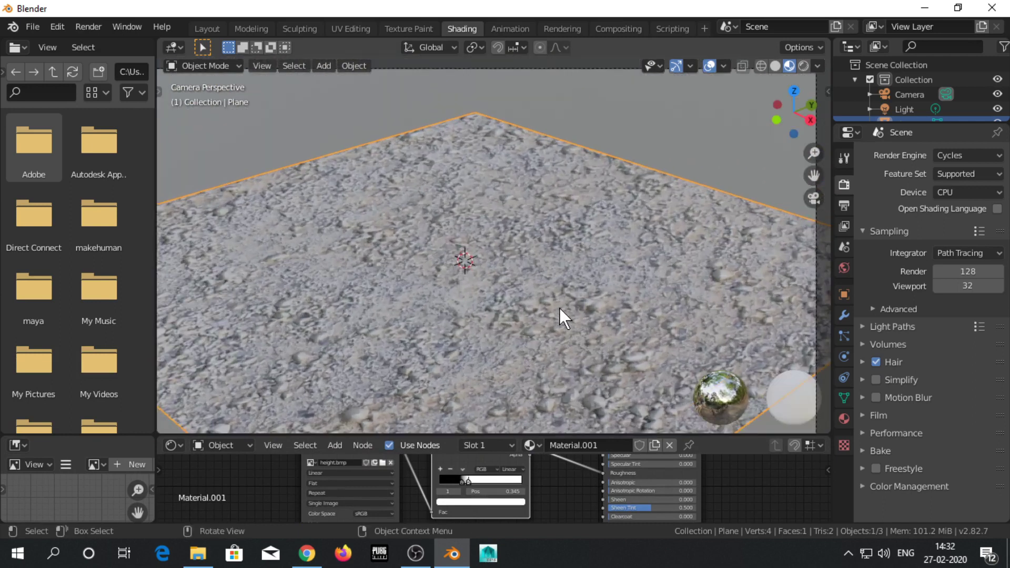
{"action": "scroll", "coordinate": [559, 308], "scroll_direction": "down", "scroll_amount": 3}
{"action": "scroll", "coordinate": [546, 336], "scroll_direction": "up", "scroll_amount": 3}
{"action": "scroll", "coordinate": [563, 328], "scroll_direction": "down", "scroll_amount": 2}
{"action": "scroll", "coordinate": [563, 327], "scroll_direction": "down", "scroll_amount": 2}
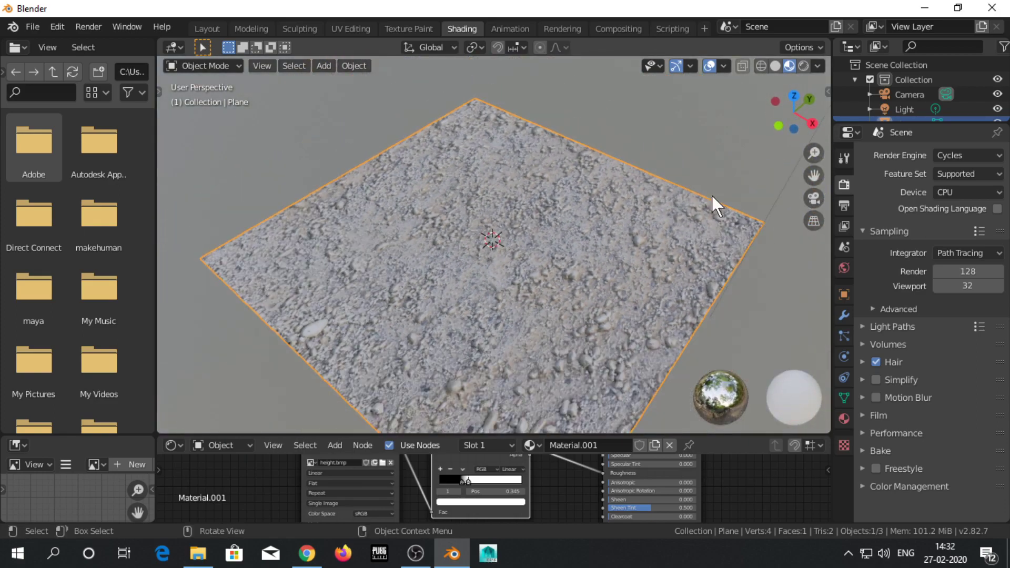
Preview the dirt plane in rendered shading with Eevee and orbit to inspect its relief.
{"action": "left_click", "coordinate": [798, 66]}
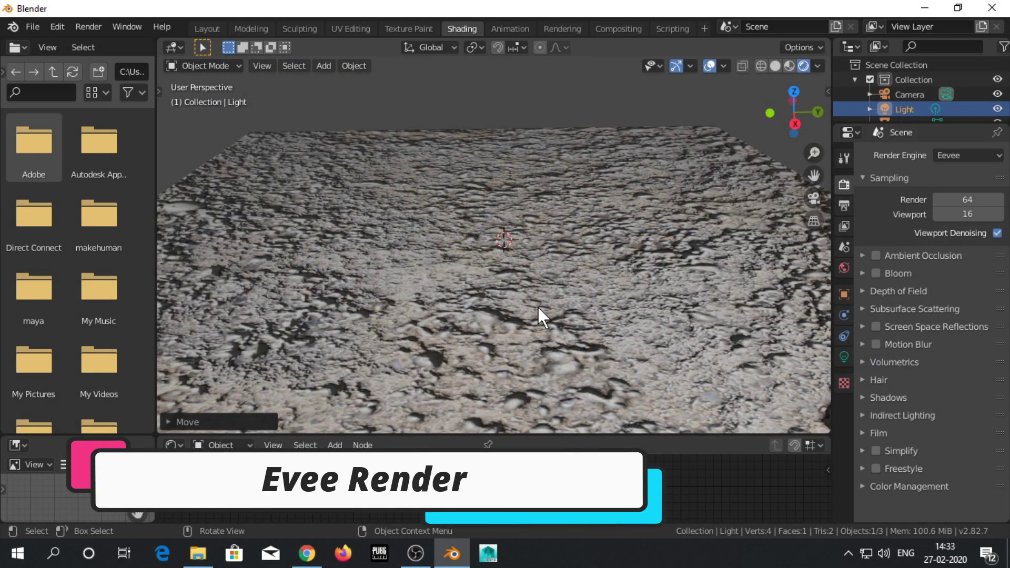
{"action": "mouse_move", "coordinate": [537, 307]}
{"action": "middle_mouse_down"}
{"action": "mouse_move", "coordinate": [548, 383]}
{"action": "mouse_move", "coordinate": [553, 311]}
{"action": "middle_mouse_up"}
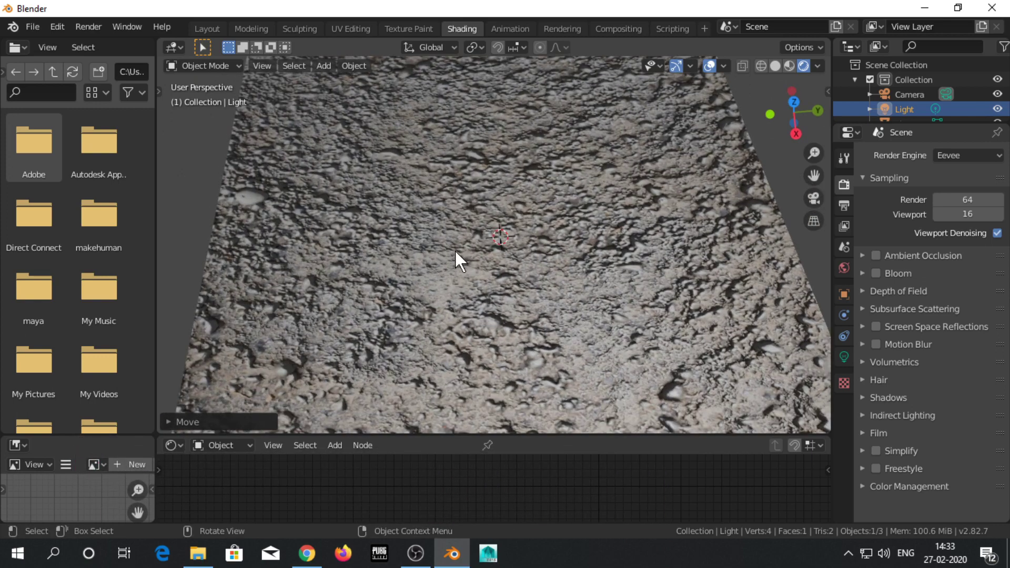